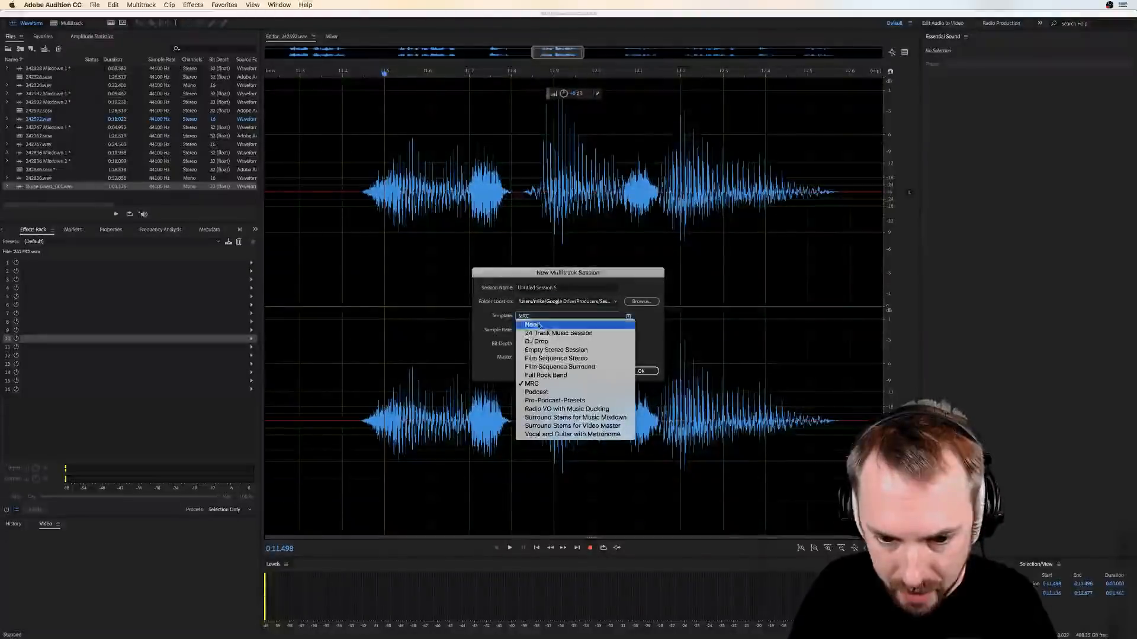
# Step: Create a multitrack session named "Skype Call" from the Pro-Podcast-Presets template and place the Skype Guest_001.wav recording at the start of the Skype Guest track
pyautogui.click(541, 395)
pyautogui.click(563, 290)
pyautogui.press('super+a')
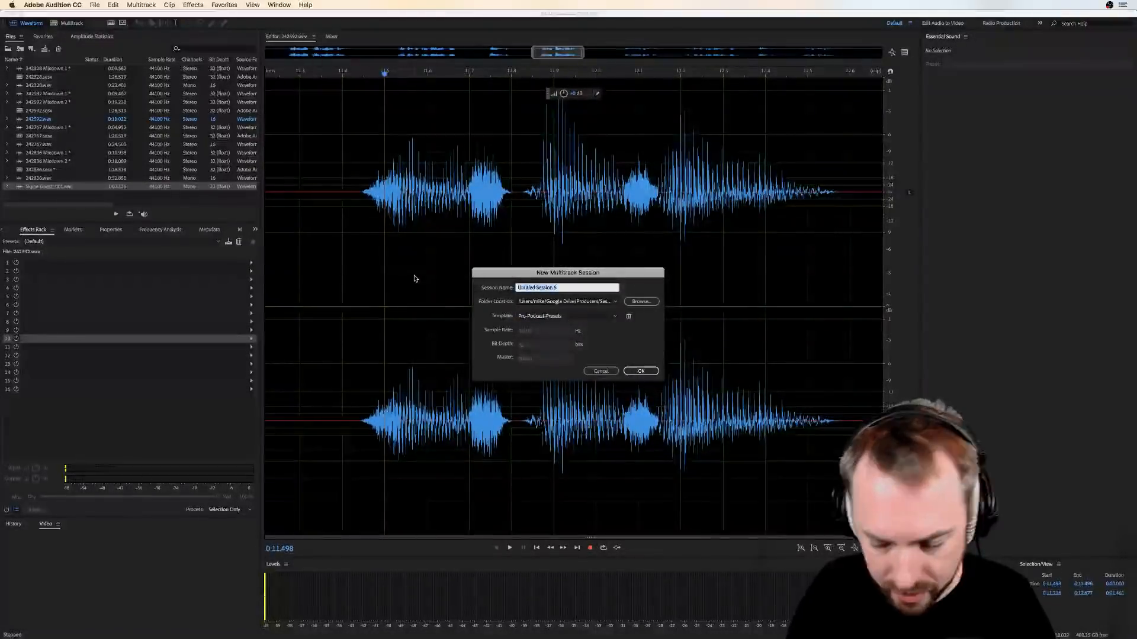
pyautogui.write('Skype Call')
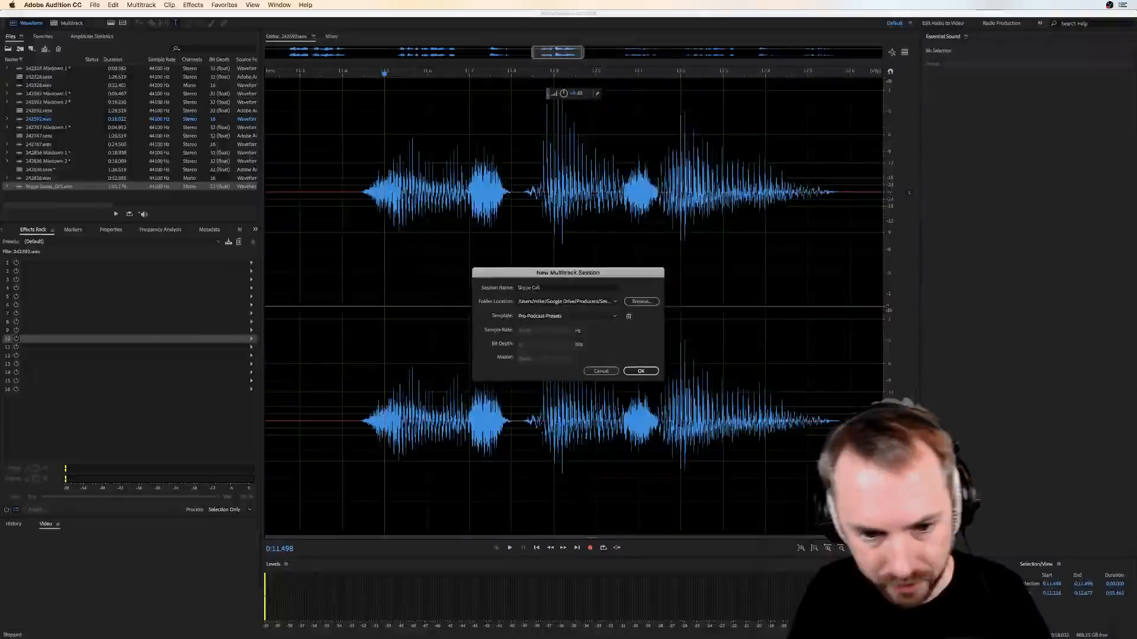
pyautogui.press('Return')
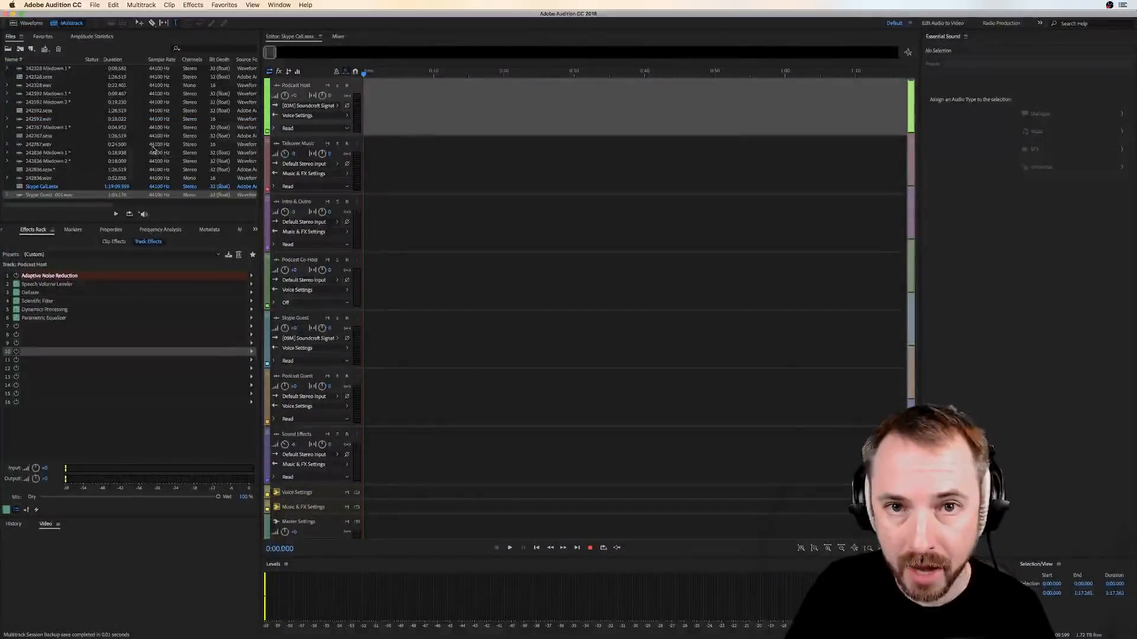
pyautogui.moveTo(64, 197); pyautogui.dragTo(356, 334)
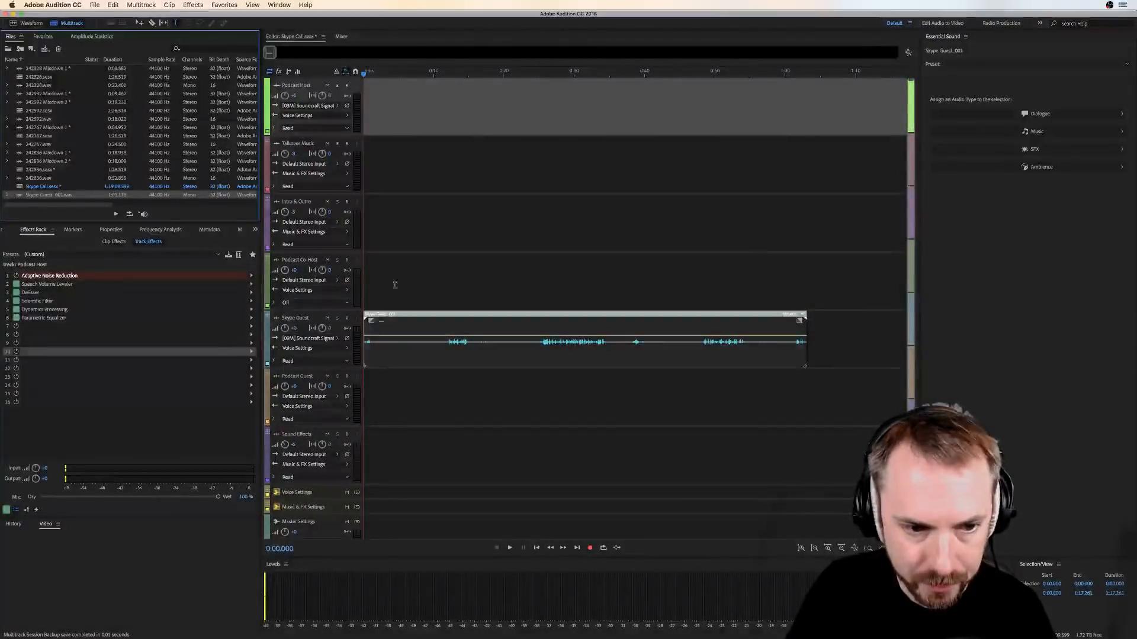
# Step: Review the effects assigned to each track in turn, from Podcast Host down to Sound Effects
pyautogui.click(376, 97)
pyautogui.click(384, 169)
pyautogui.click(384, 225)
pyautogui.click(384, 277)
pyautogui.click(381, 108)
pyautogui.click(388, 396)
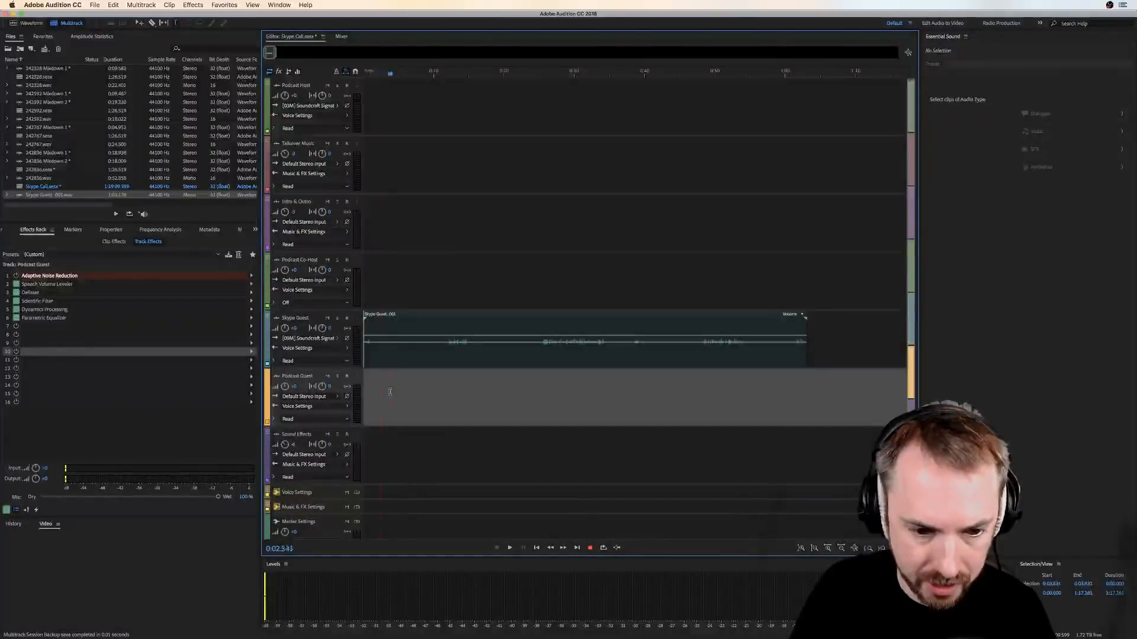
pyautogui.click(391, 450)
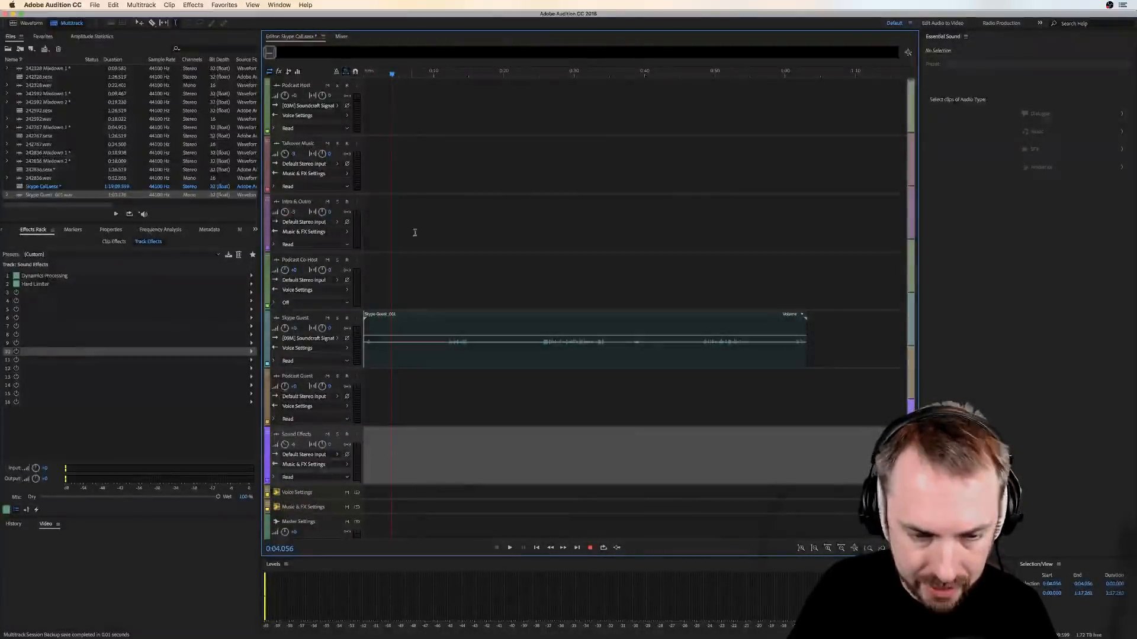
pyautogui.click(420, 269)
pyautogui.click(376, 110)
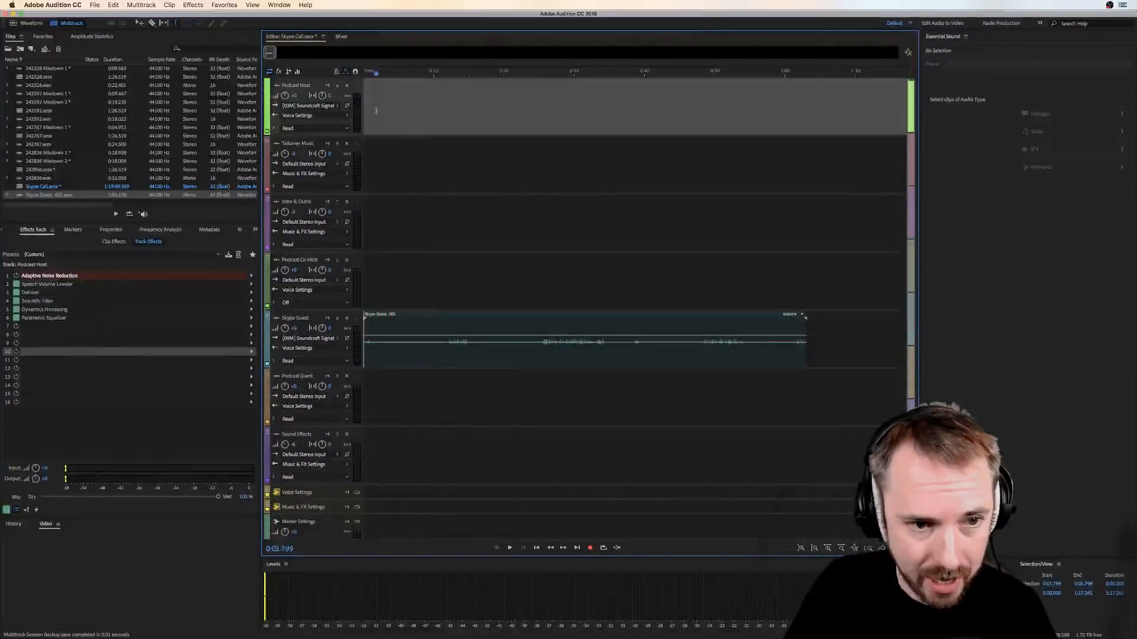
pyautogui.click(369, 167)
pyautogui.click(380, 247)
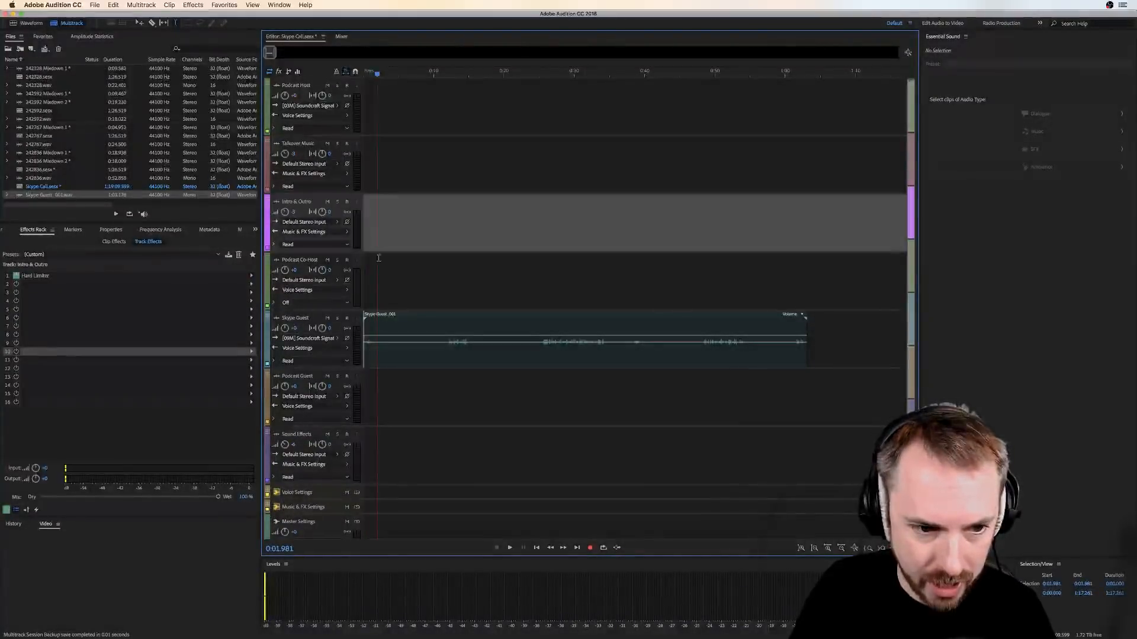
pyautogui.click(376, 288)
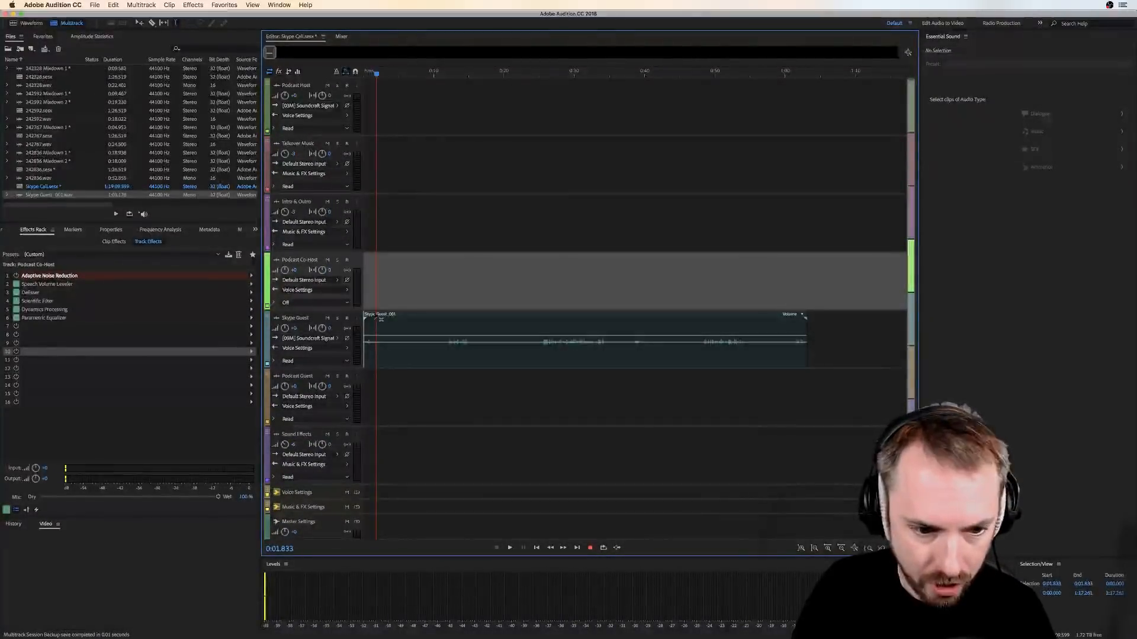
pyautogui.click(372, 359)
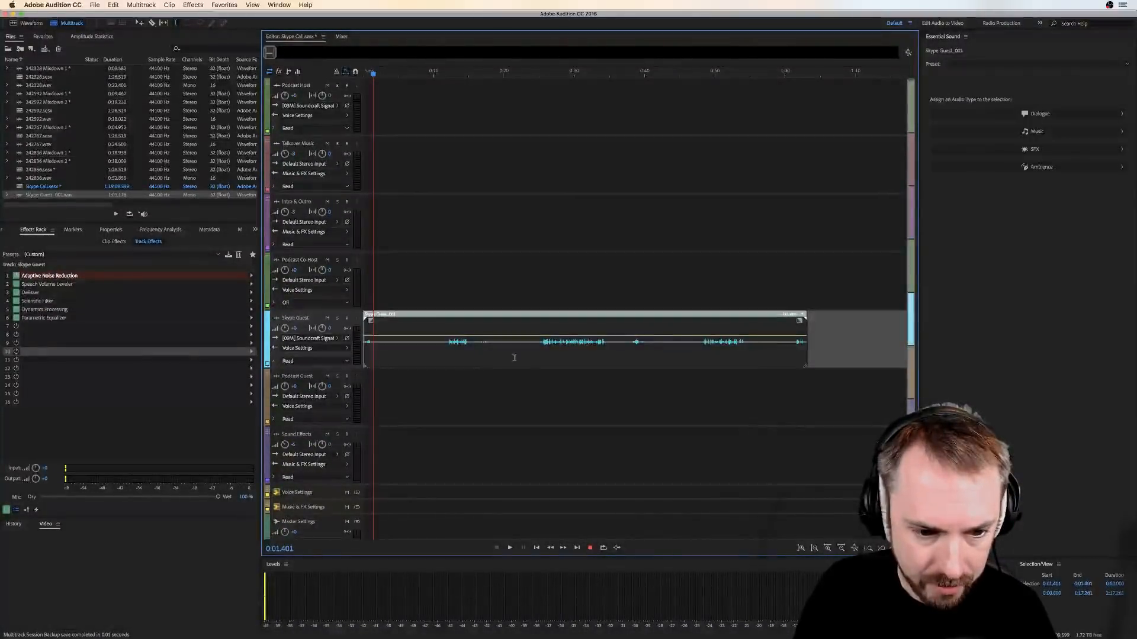
pyautogui.click(381, 403)
pyautogui.click(375, 458)
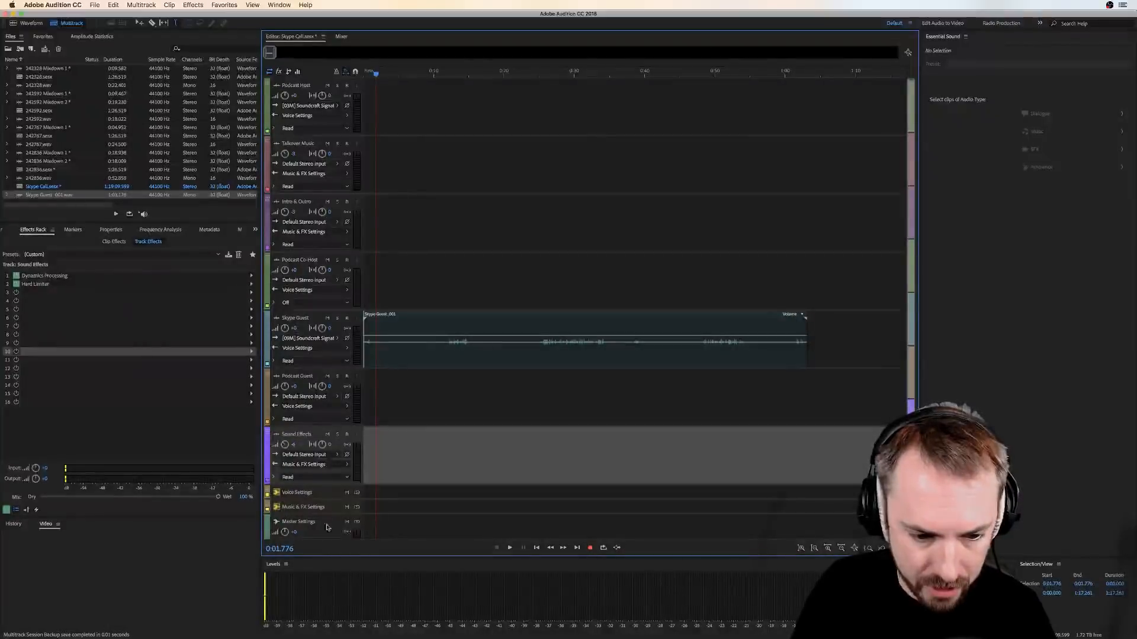
# Step: Open the Skype Guest clip in the waveform editor and normalize the entire recording
pyautogui.doubleClick(543, 354)
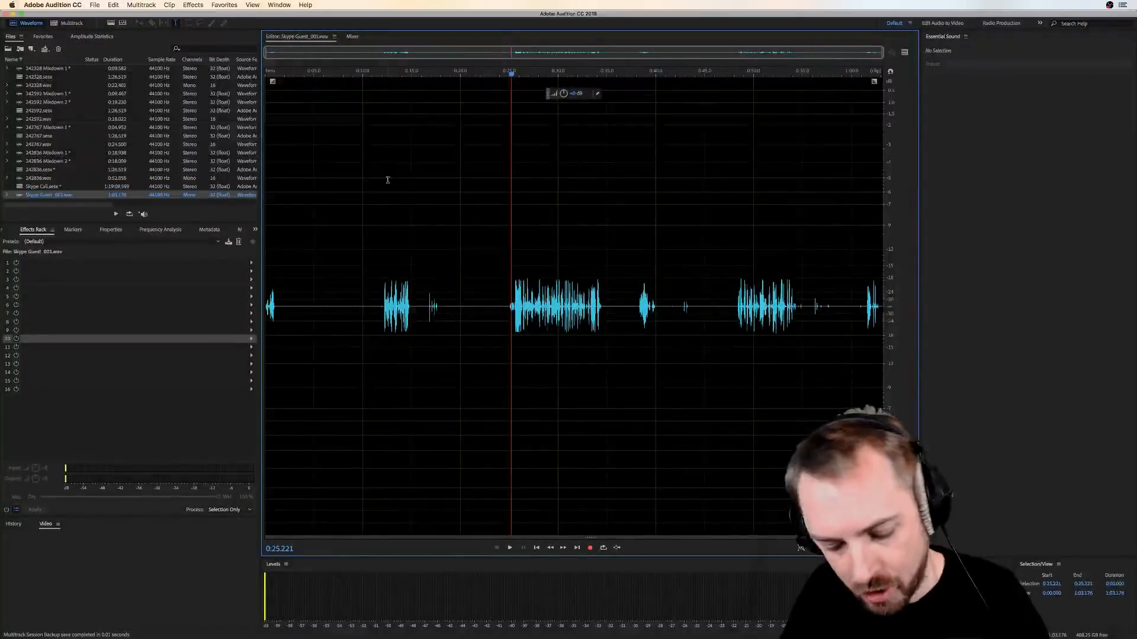
pyautogui.press('super+a')
pyautogui.press('n')
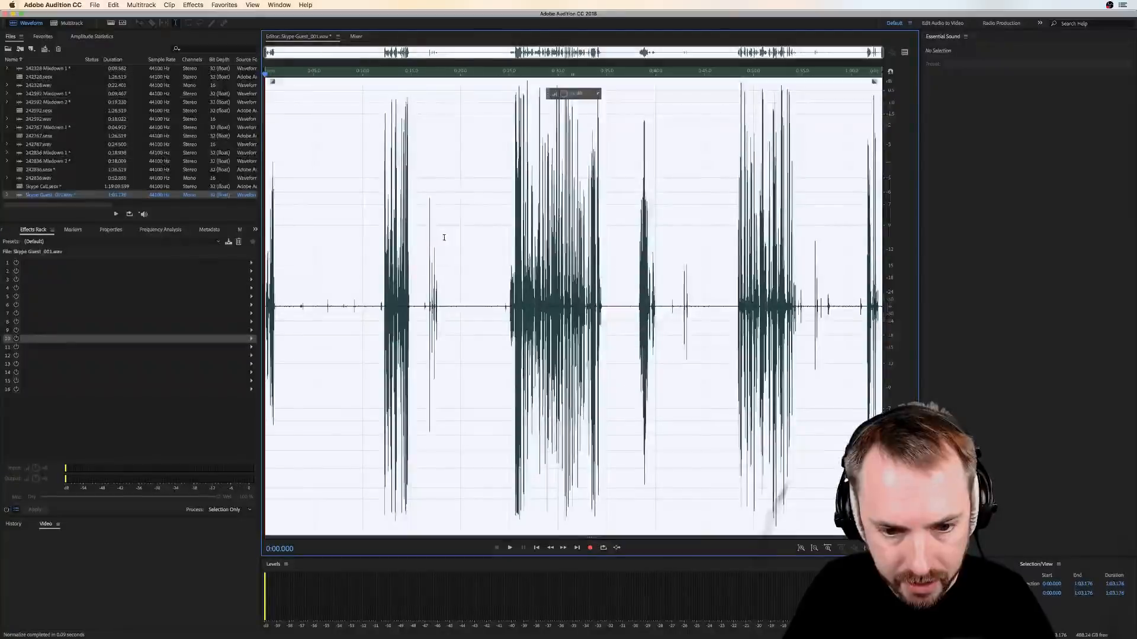
# Step: Show the spectral frequency display and play the quiet stretch from about 0:04.1 to 0:10.4 to listen to the background noise
pyautogui.hotkey('shift', 'd')
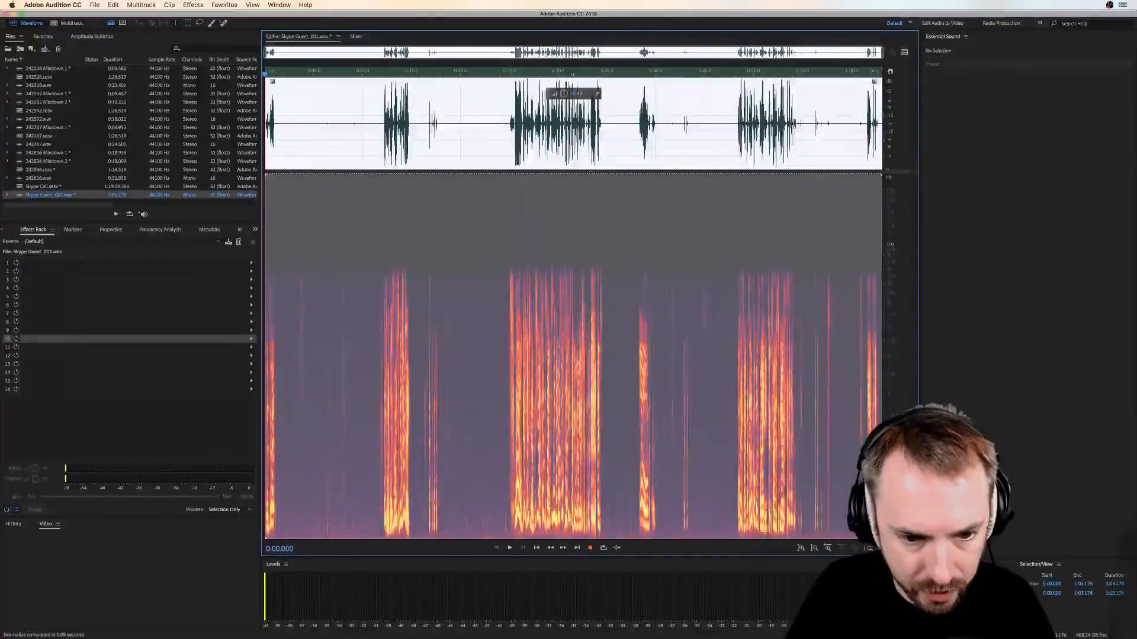
pyautogui.click(439, 317)
pyautogui.moveTo(305, 469); pyautogui.dragTo(366, 472)
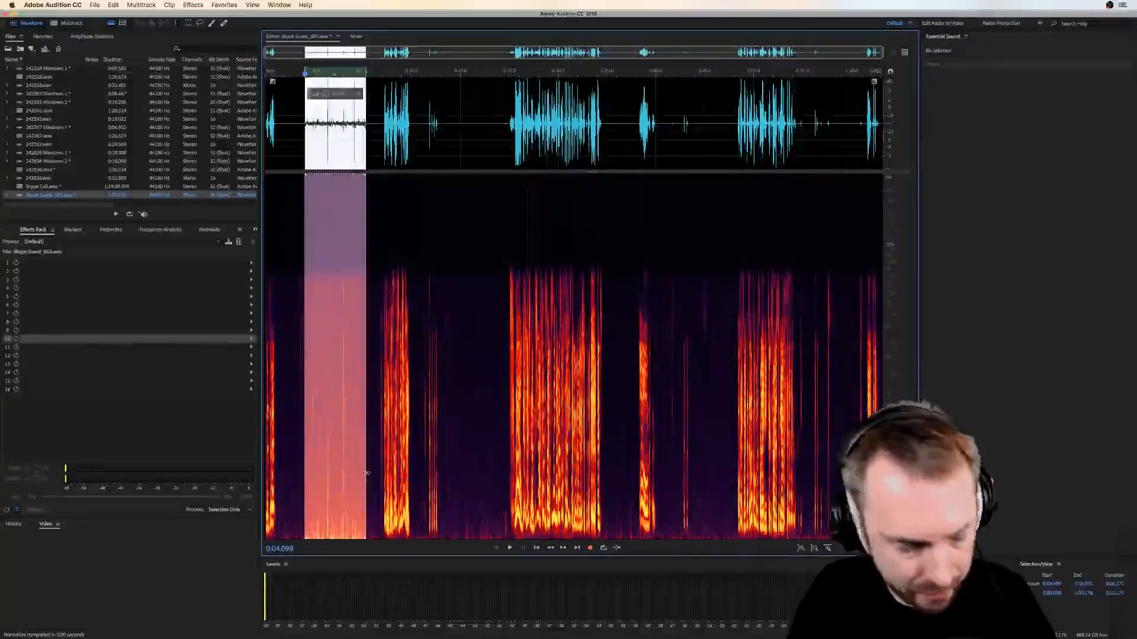
pyautogui.press('space')
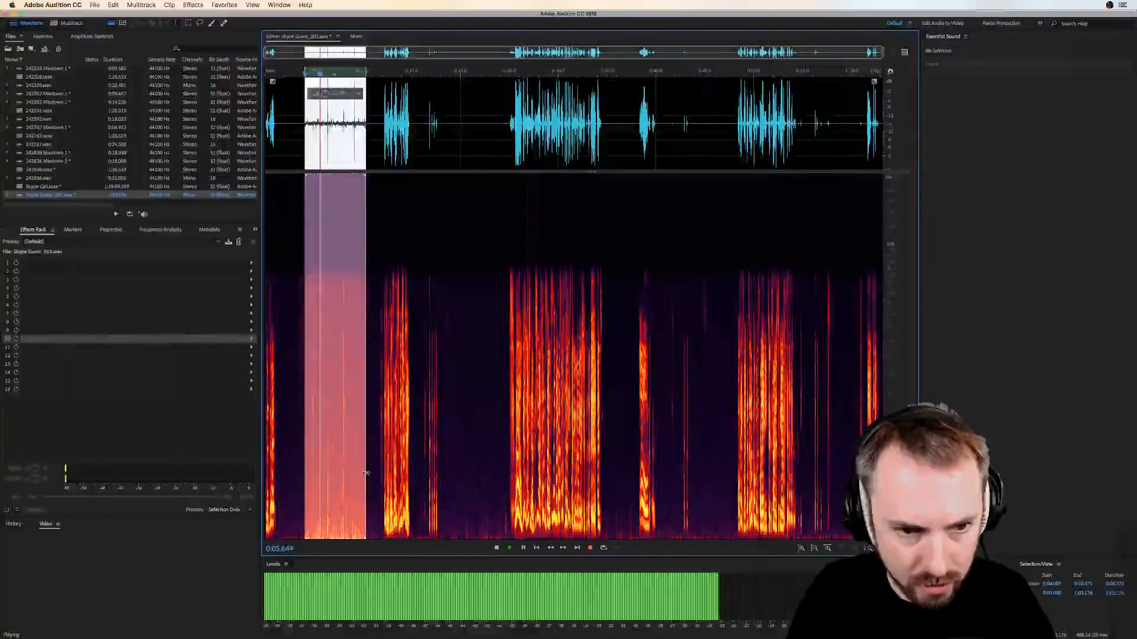
pyautogui.press('space')
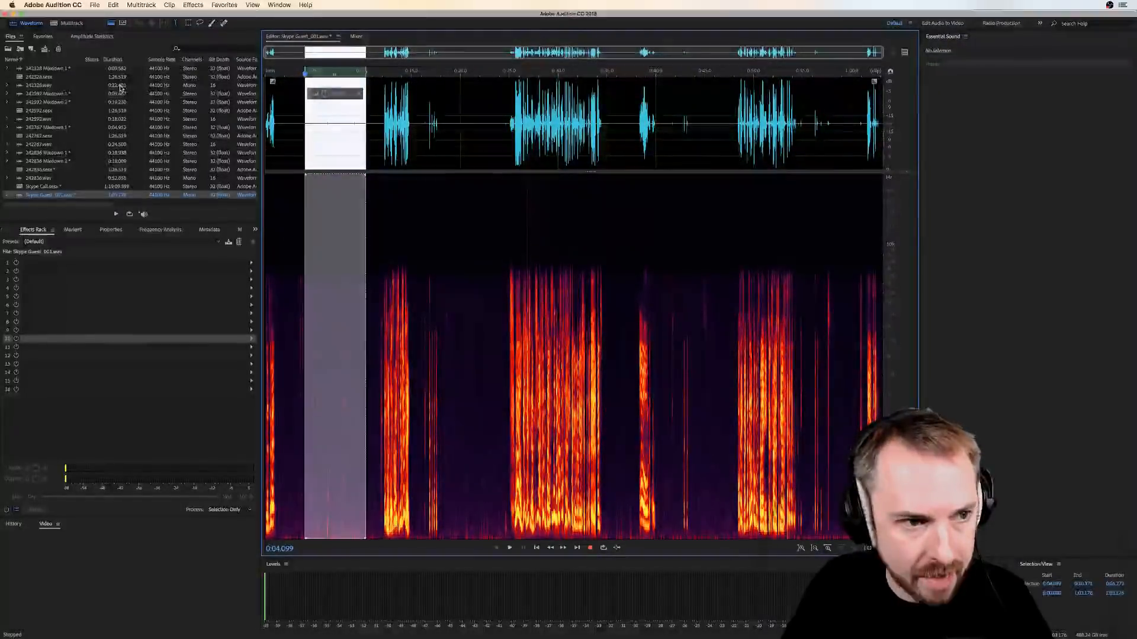
# Step: Return to the multitrack session and open the Adaptive Noise Reduction settings of the Skype Guest track
pyautogui.click(68, 23)
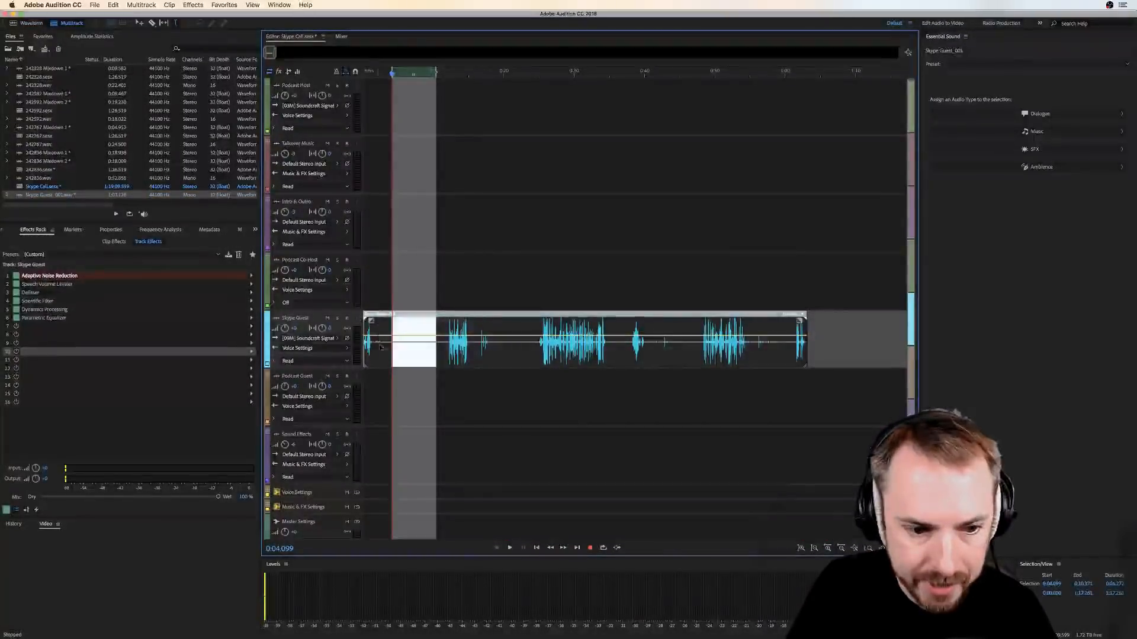
pyautogui.click(383, 351)
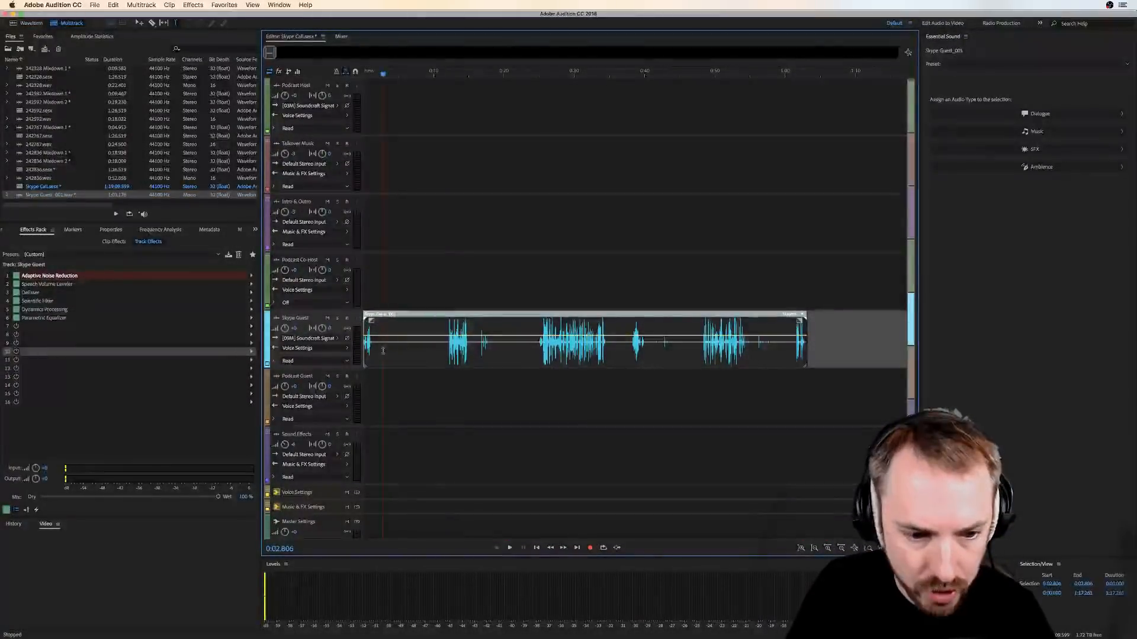
pyautogui.doubleClick(59, 276)
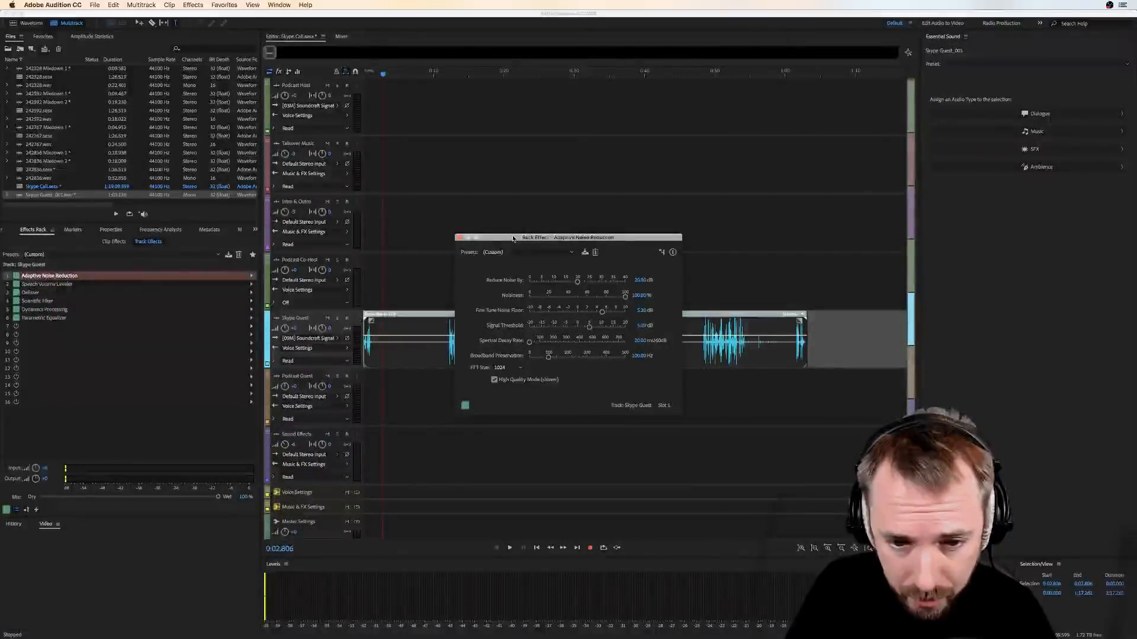
# Step: Examine the noise reduction and restoration effects available for the clip's waveform, and the presets offered by the track's Adaptive Noise Reduction
pyautogui.doubleClick(404, 348)
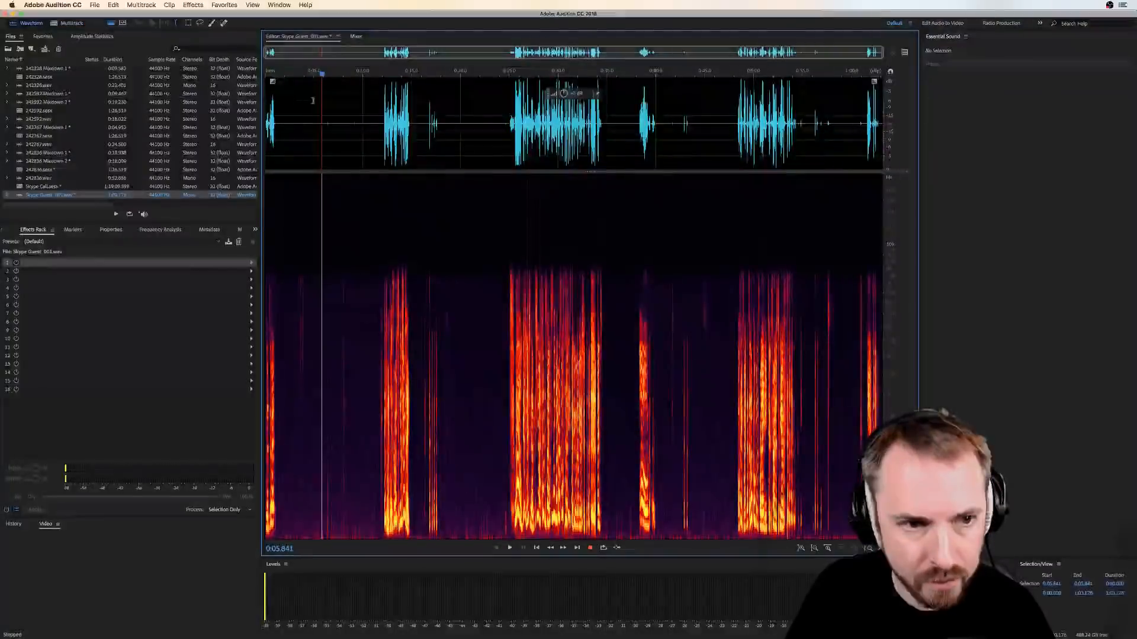
pyautogui.click(193, 5)
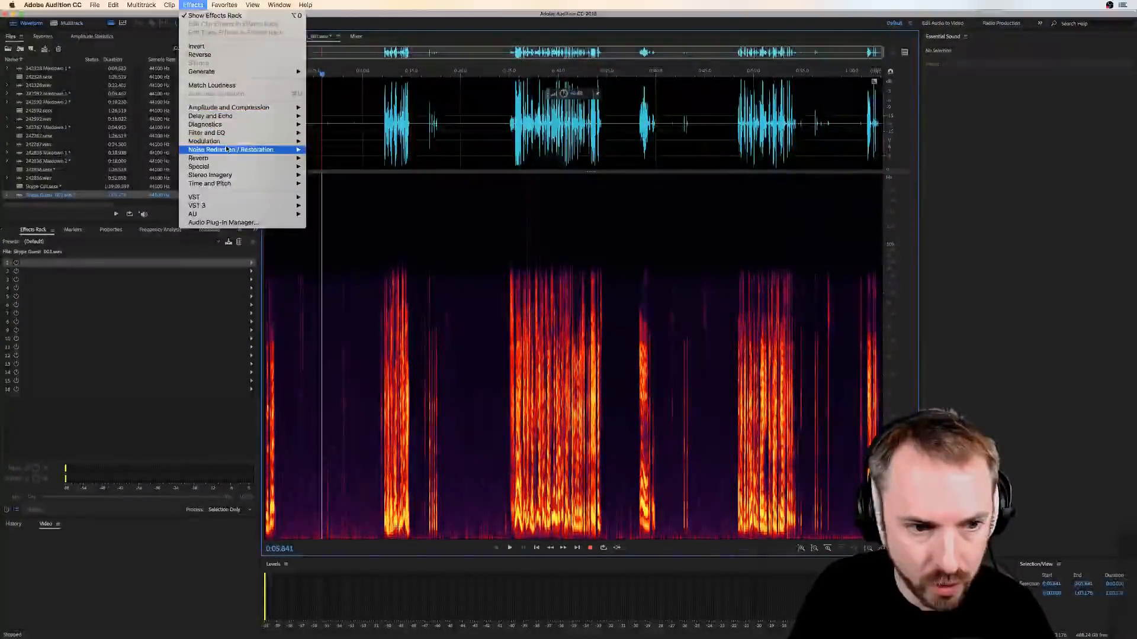
pyautogui.moveTo(296, 155)
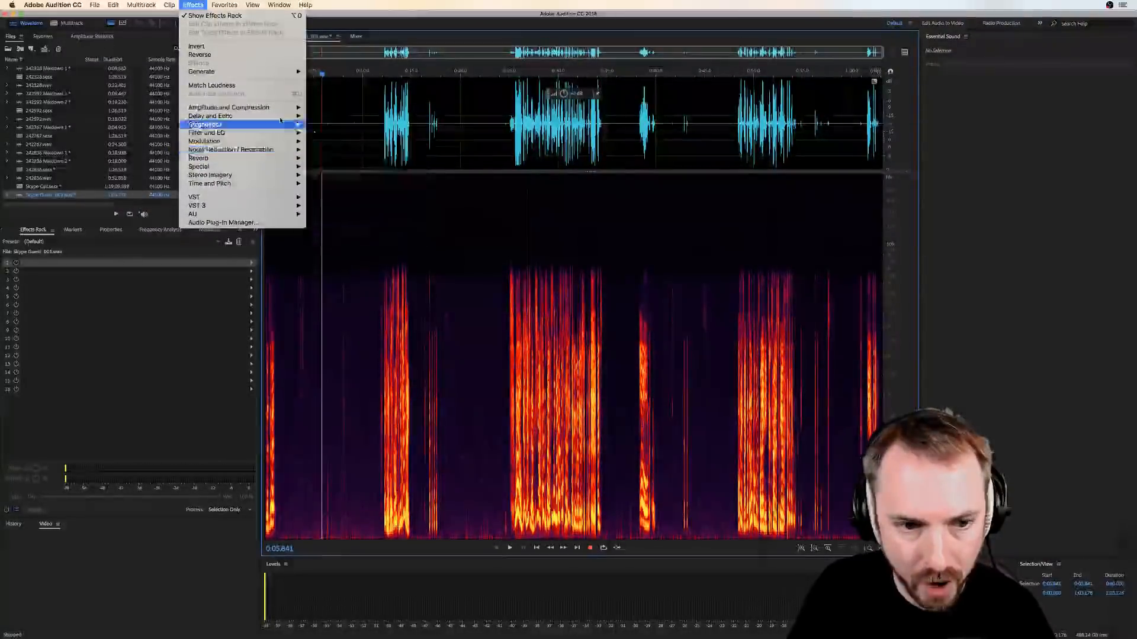
pyautogui.press('Escape')
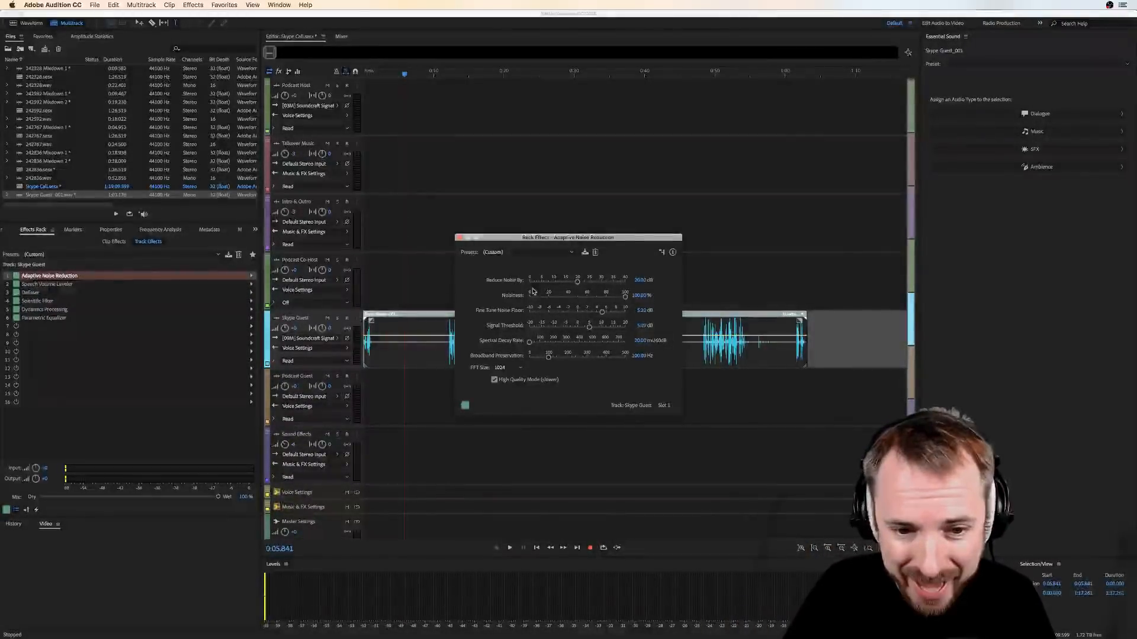
pyautogui.click(527, 252)
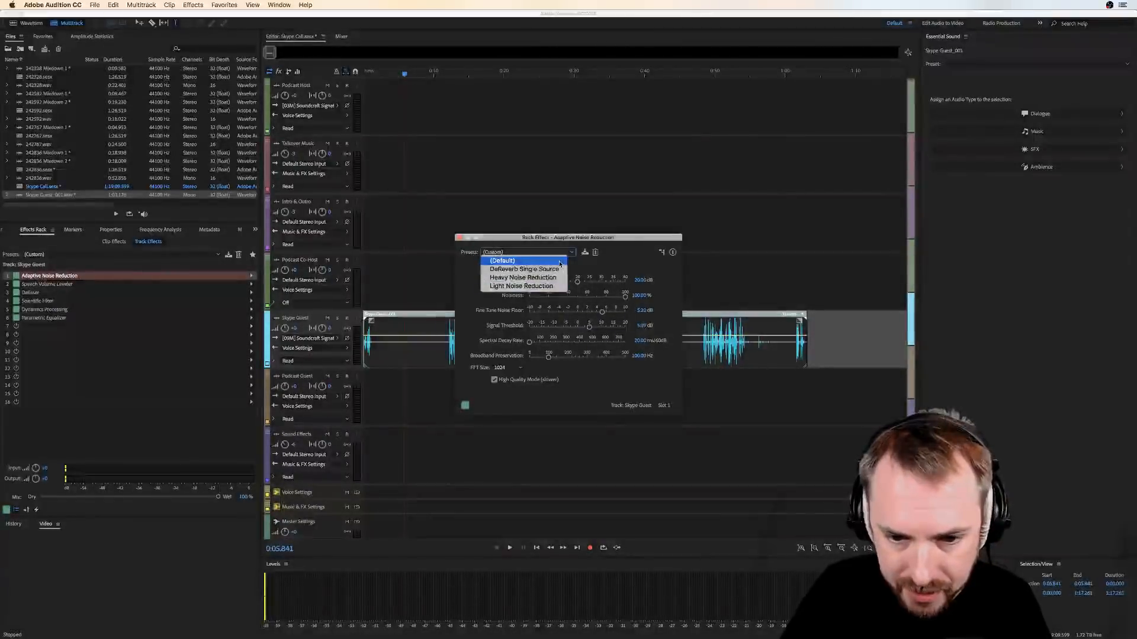
pyautogui.click(614, 260)
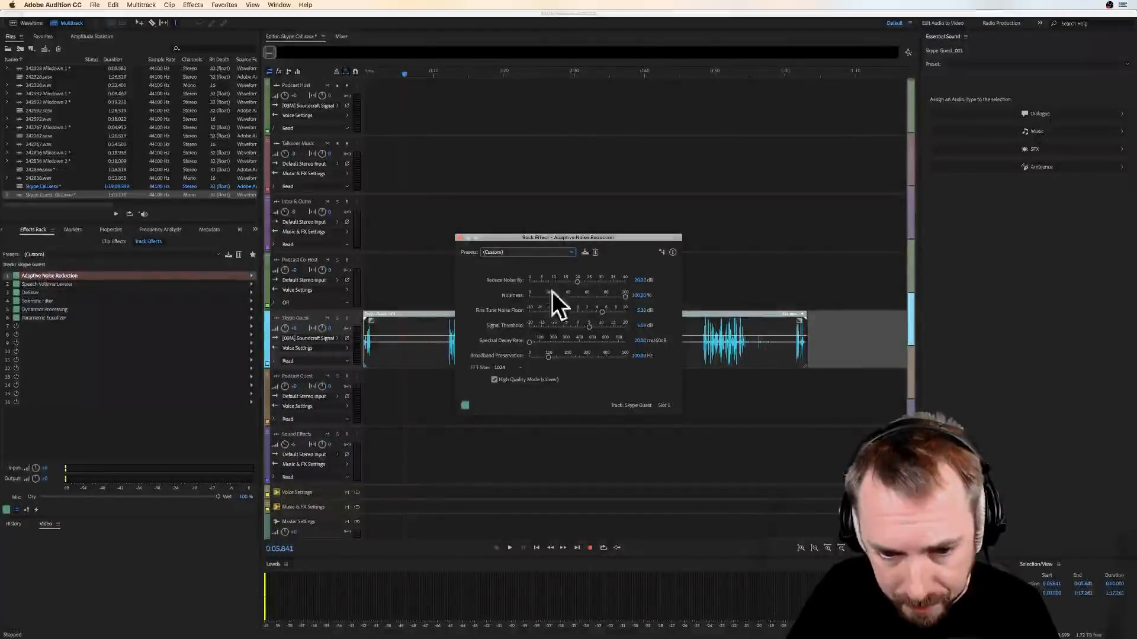
# Step: Play the Skype Guest clip from the silence before speech while switching Adaptive Noise Reduction off and on to compare the sound
pyautogui.click(397, 299)
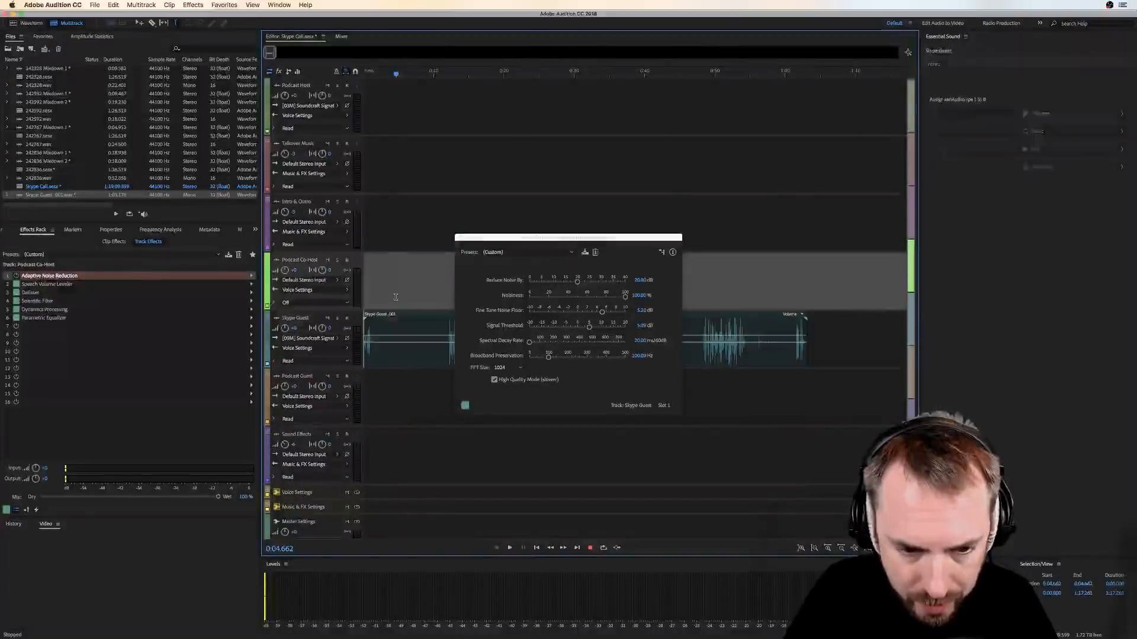
pyautogui.click(404, 322)
pyautogui.press('space')
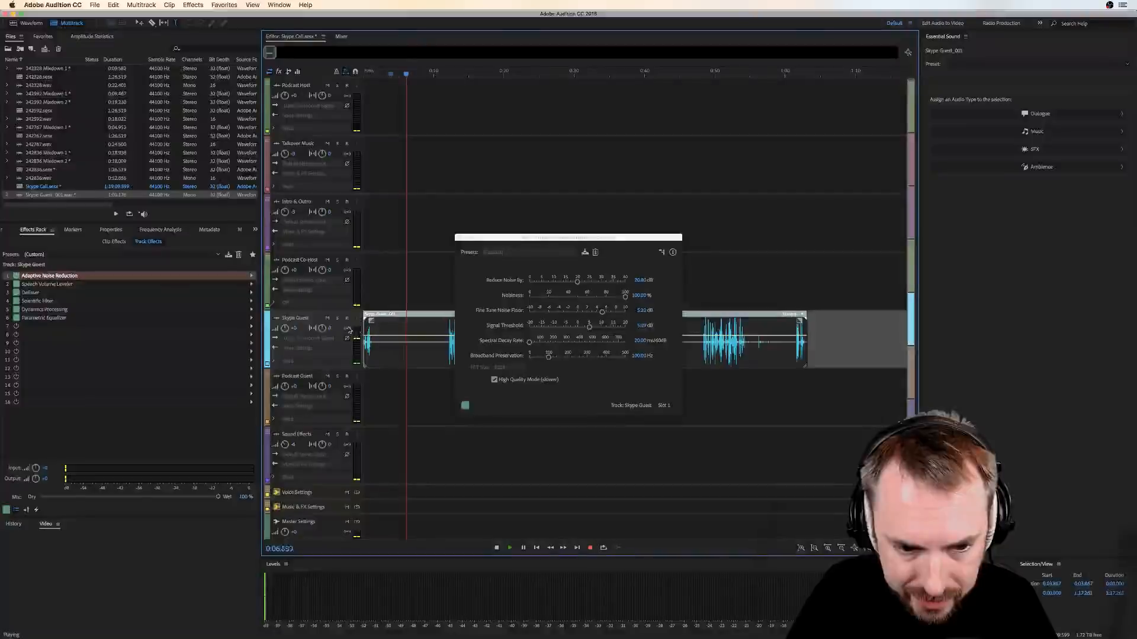
pyautogui.click(465, 406)
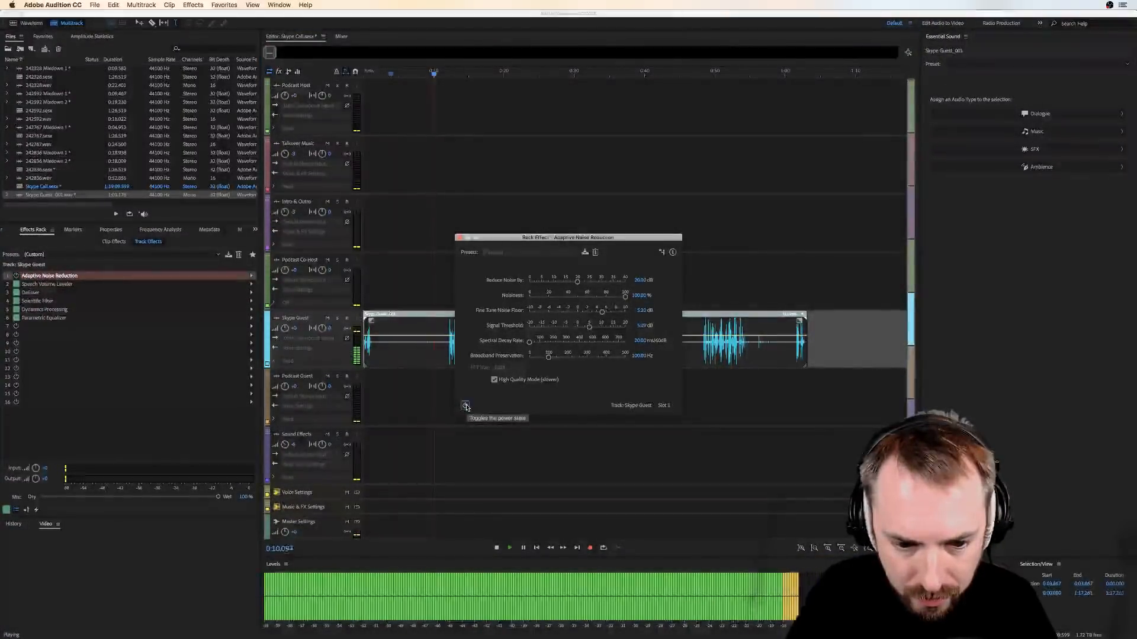
pyautogui.click(465, 406)
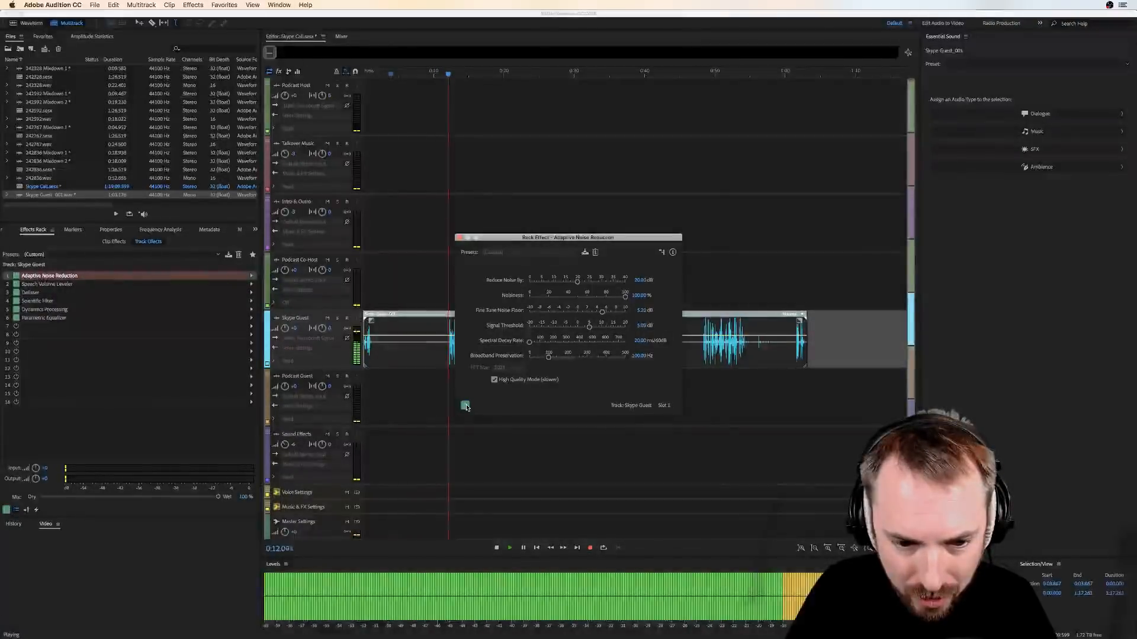
pyautogui.click(466, 405)
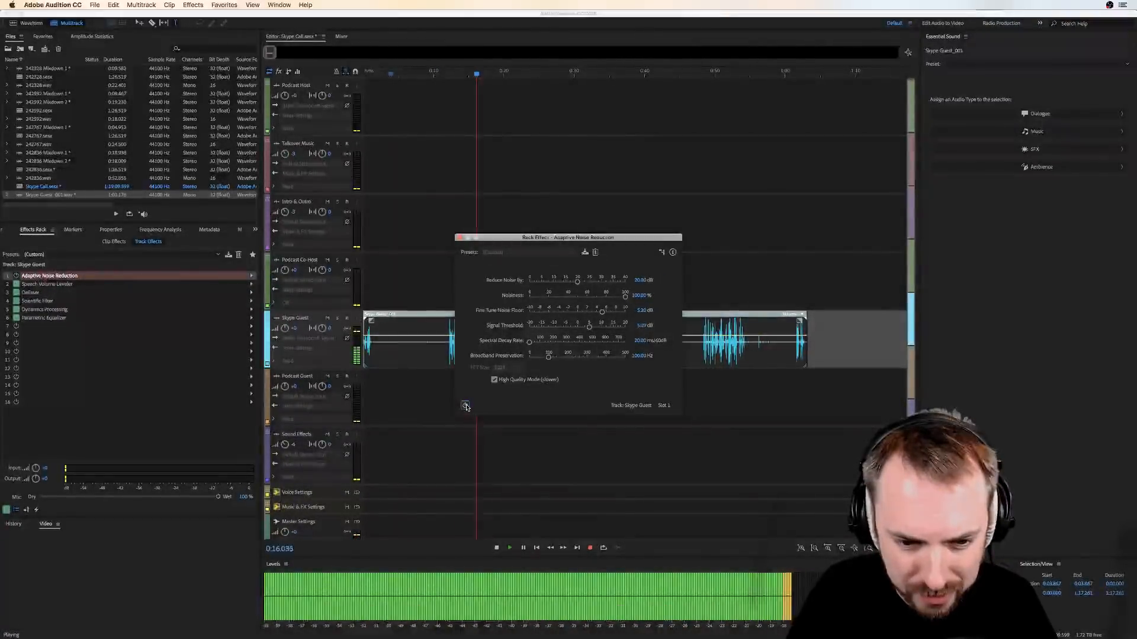
pyautogui.press('space')
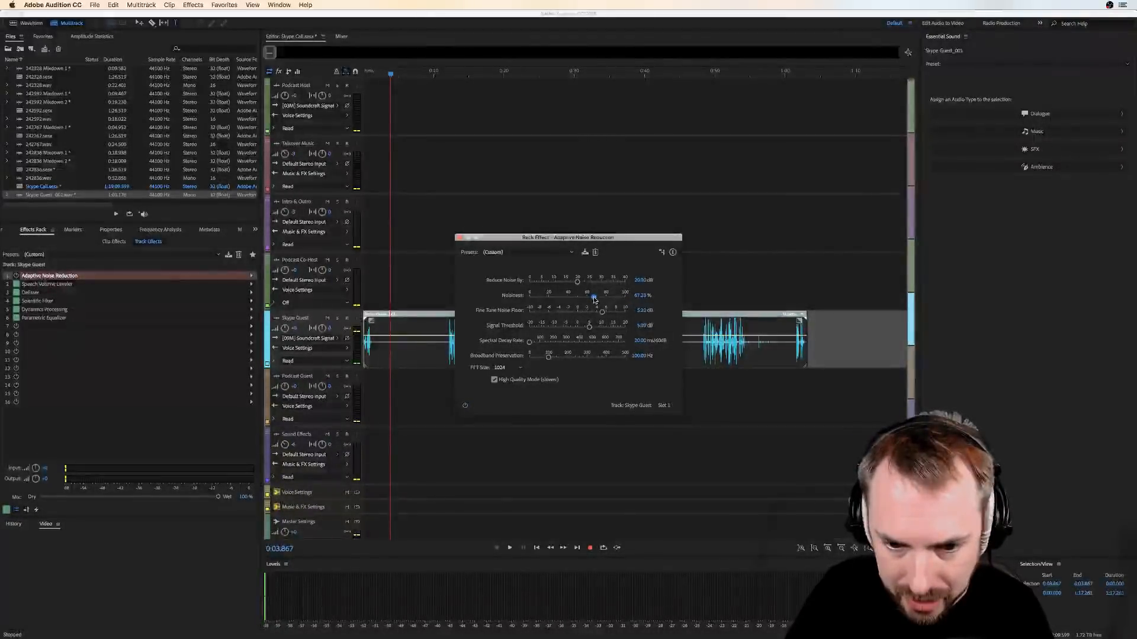
# Step: Try a lower Noisiness, set Fine Tune Noise Floor to about 5 dB, and move the Adaptive Noise Reduction window aside
pyautogui.moveTo(608, 298); pyautogui.dragTo(602, 298)
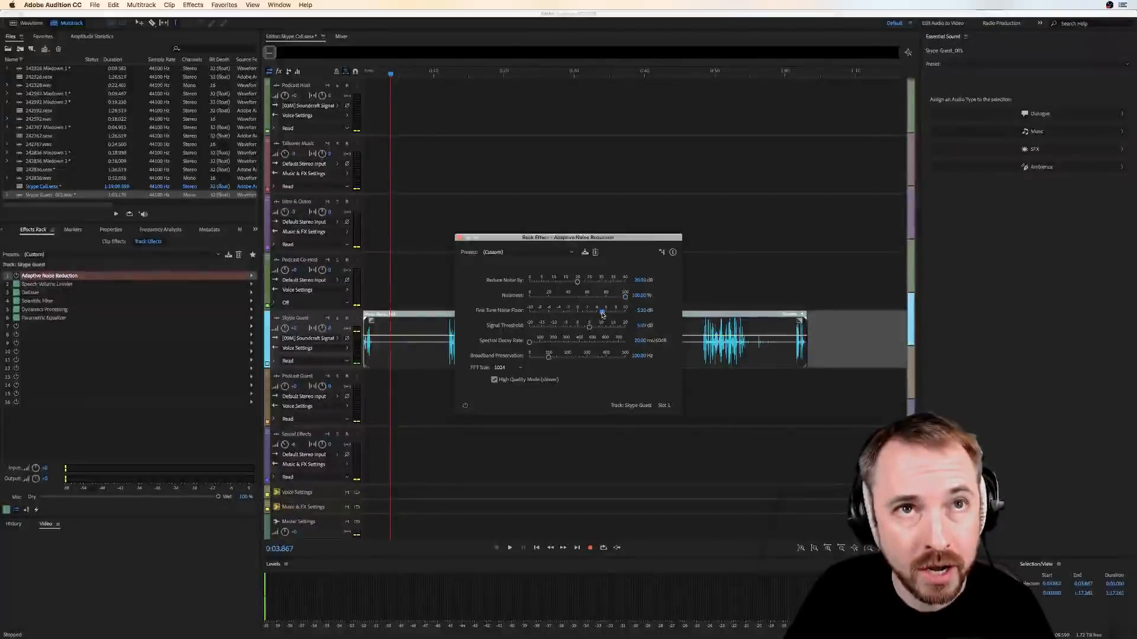
pyautogui.moveTo(600, 314); pyautogui.dragTo(601, 315)
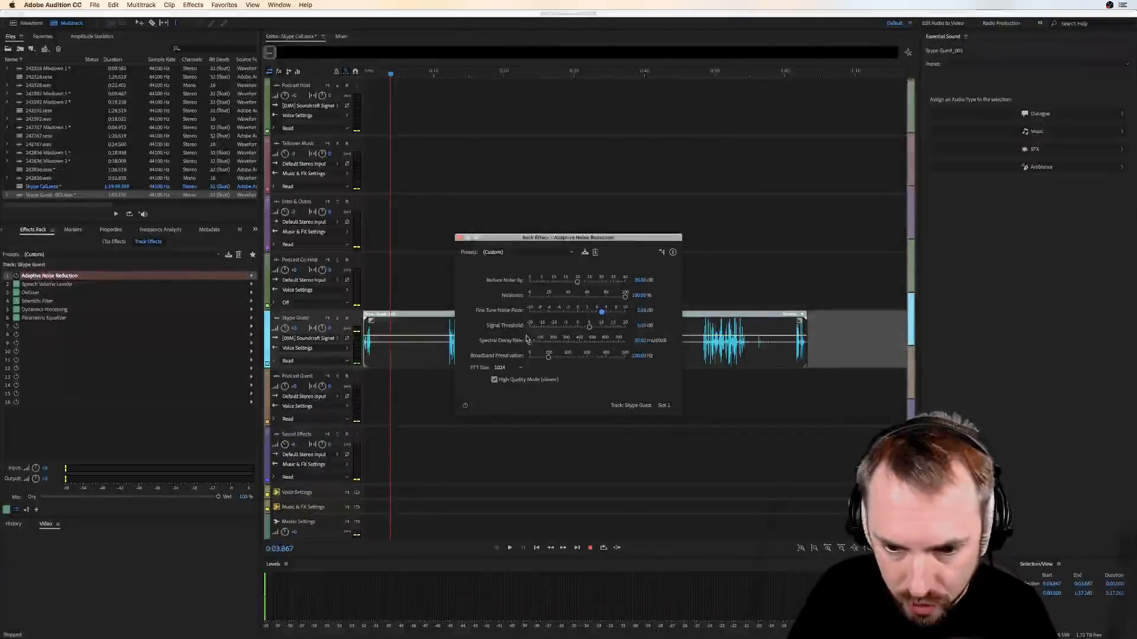
pyautogui.moveTo(485, 248); pyautogui.dragTo(532, 246)
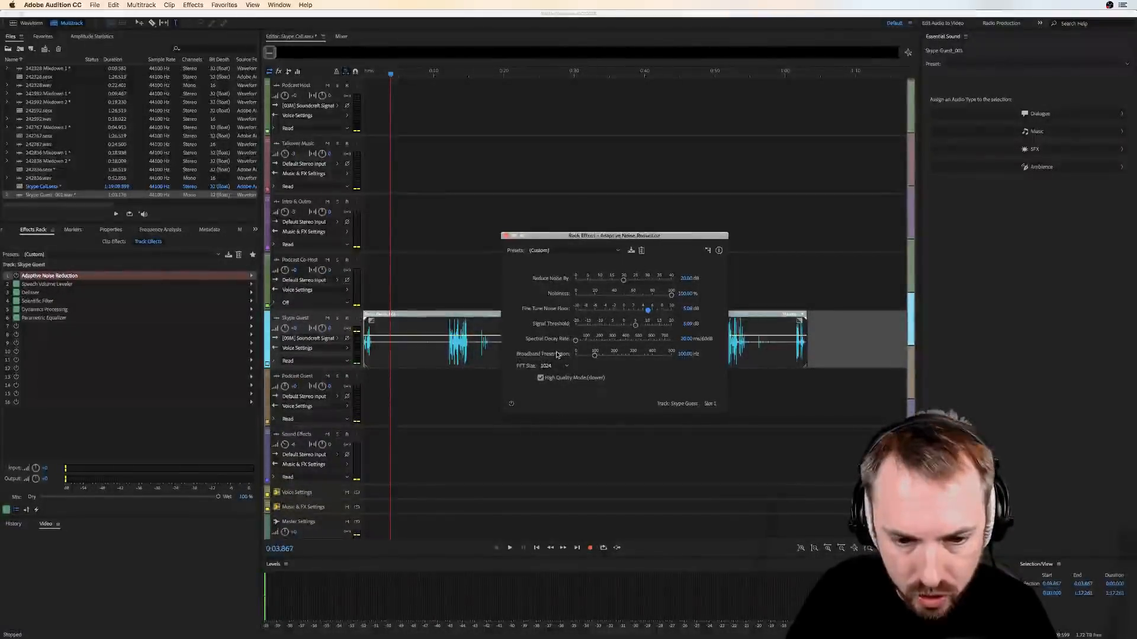
# Step: Play the Skype Guest clip from about 0:13.5 with Spectral Decay Rates of 750 ms and about 199 ms to compare the sound
pyautogui.moveTo(591, 343); pyautogui.dragTo(605, 345)
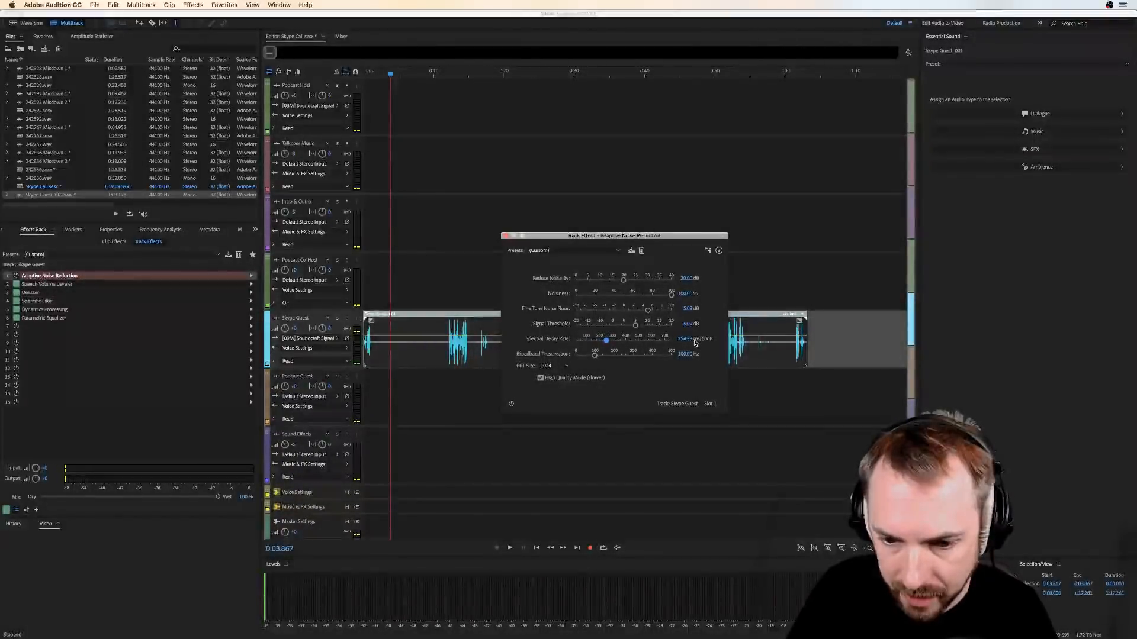
pyautogui.click(458, 297)
pyautogui.moveTo(607, 341); pyautogui.dragTo(673, 342)
pyautogui.press('space')
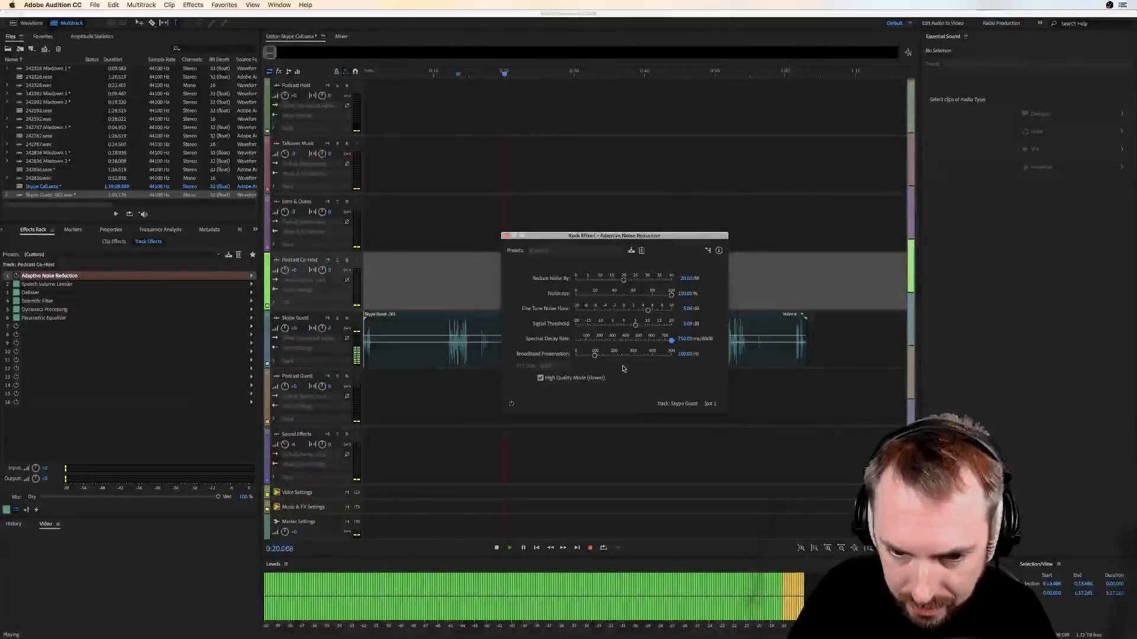
pyautogui.press('space')
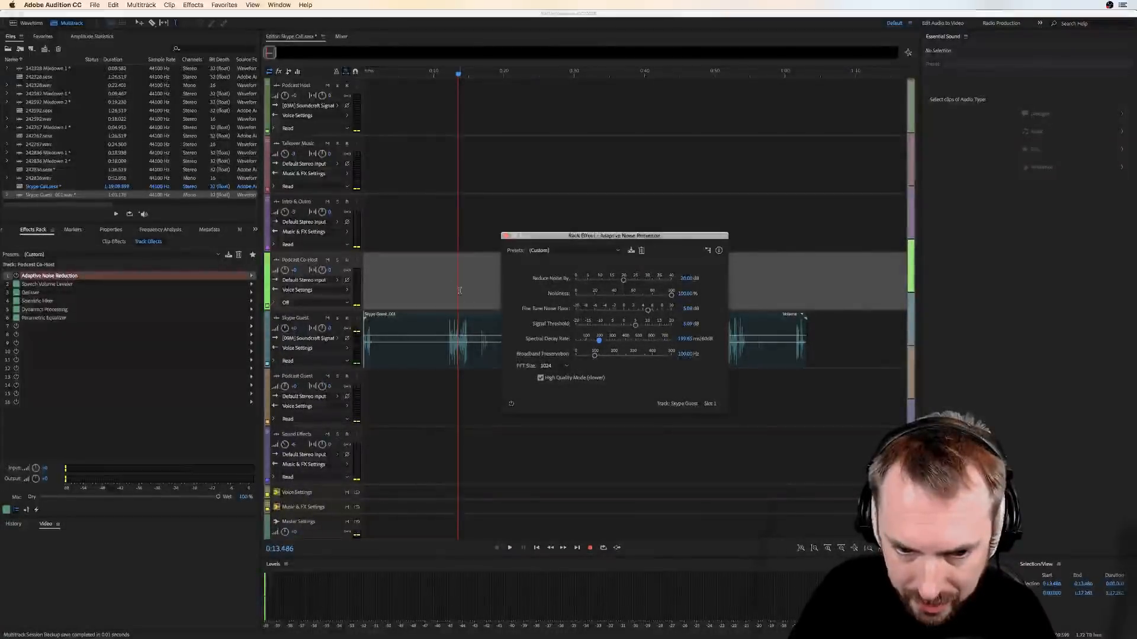
pyautogui.press('space')
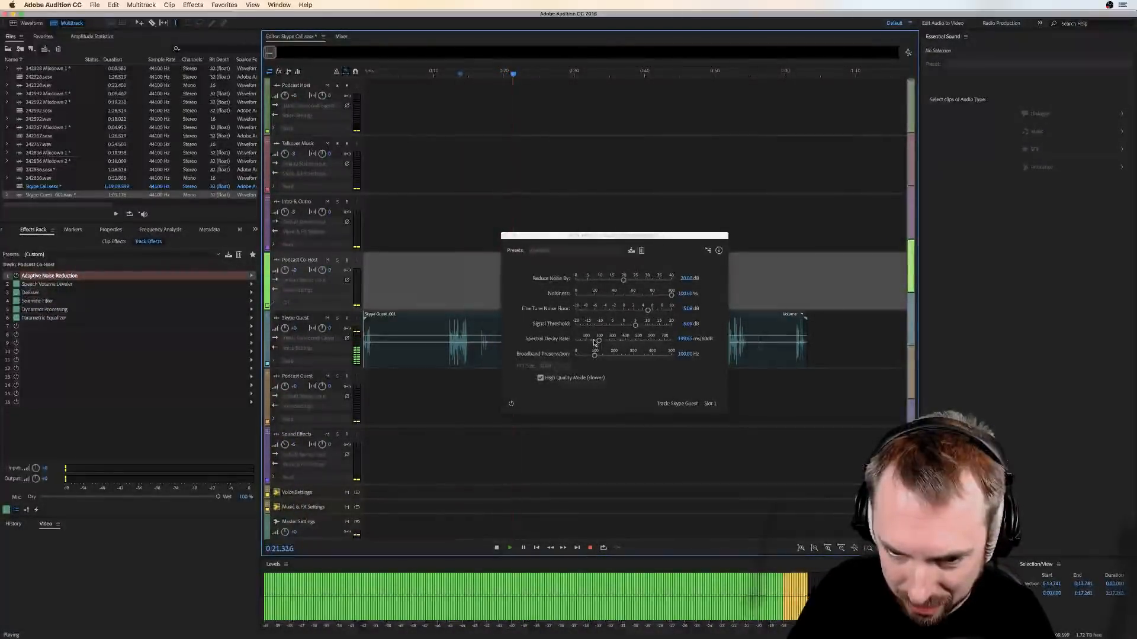
pyautogui.press('space')
# Step: Reduce the Spectral Decay Rate to its minimum, set Broadband Preservation to about 303 Hz, and keep the FFT Size at 1024
pyautogui.moveTo(599, 341); pyautogui.dragTo(565, 350)
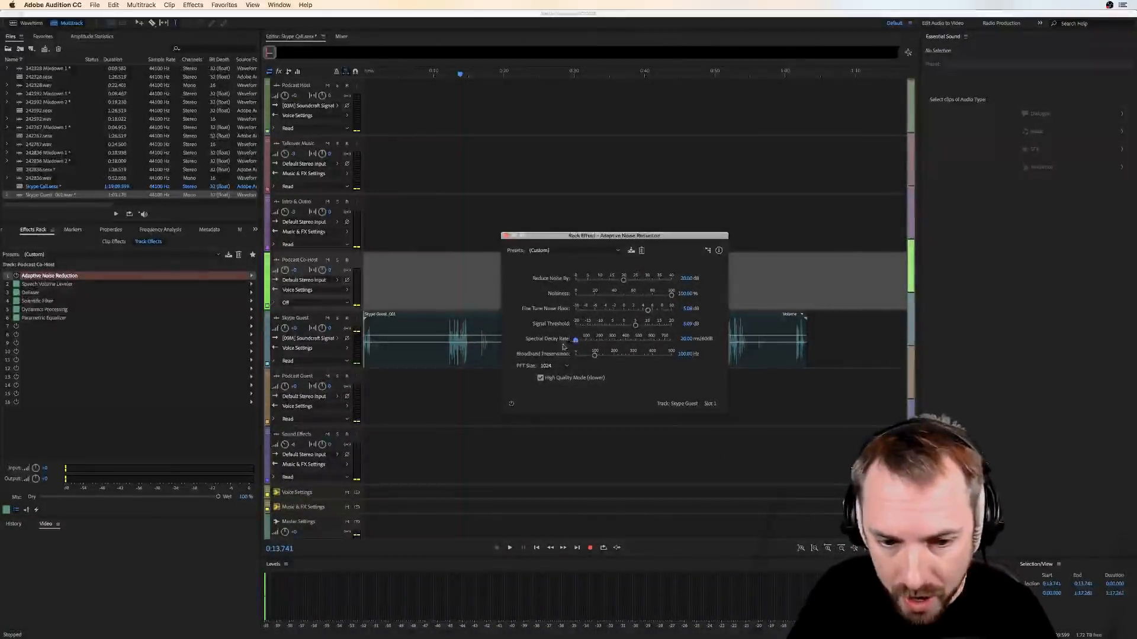
pyautogui.moveTo(594, 355); pyautogui.dragTo(634, 360)
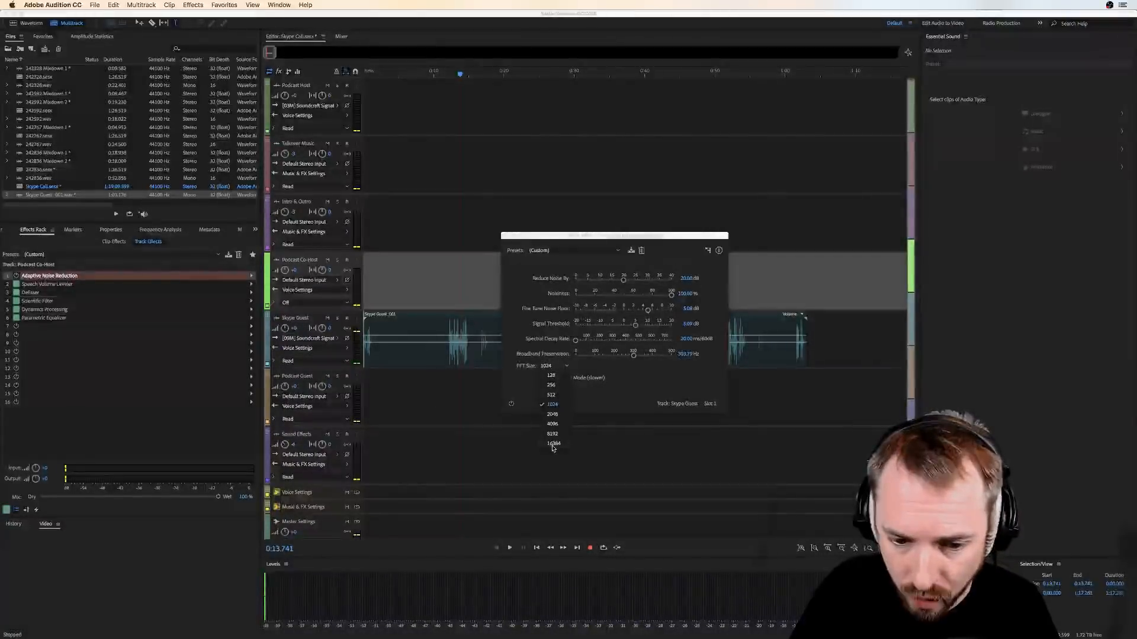
pyautogui.click(587, 367)
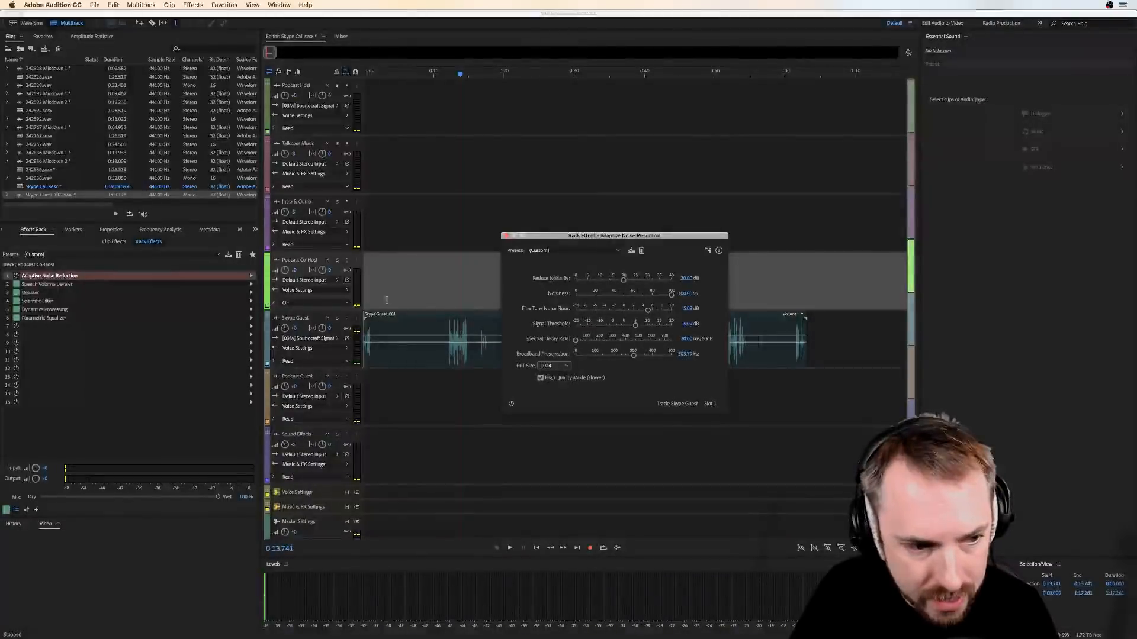
# Step: Switch Adaptive Noise Reduction on for the Skype Guest track and play the clip repeatedly from the silence at about 0:03.6
pyautogui.click(389, 340)
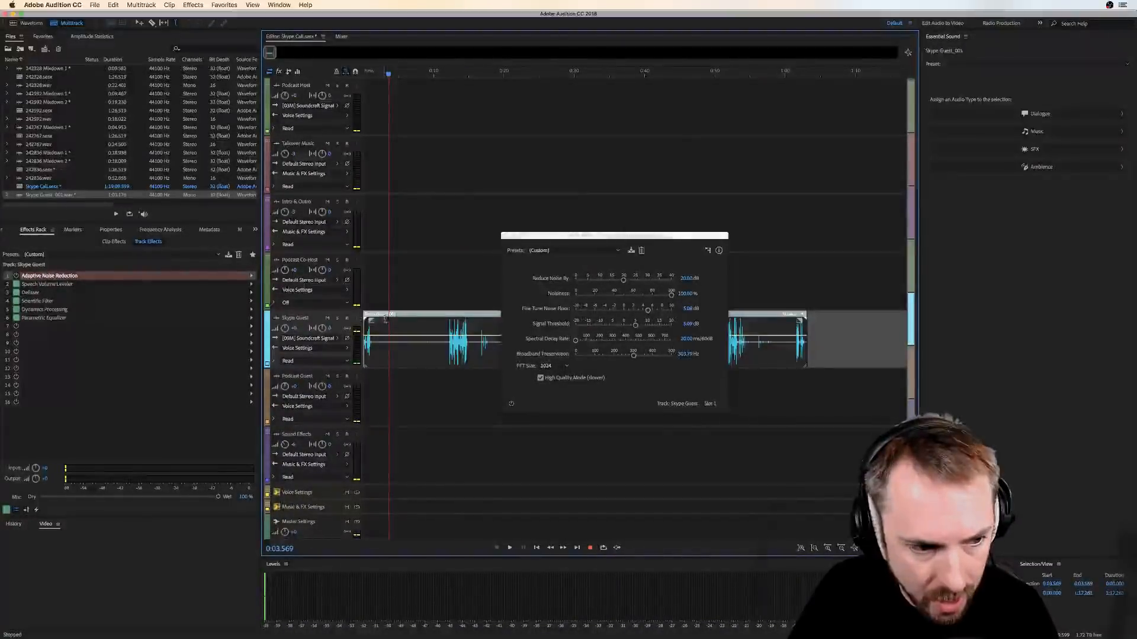
pyautogui.click(16, 276)
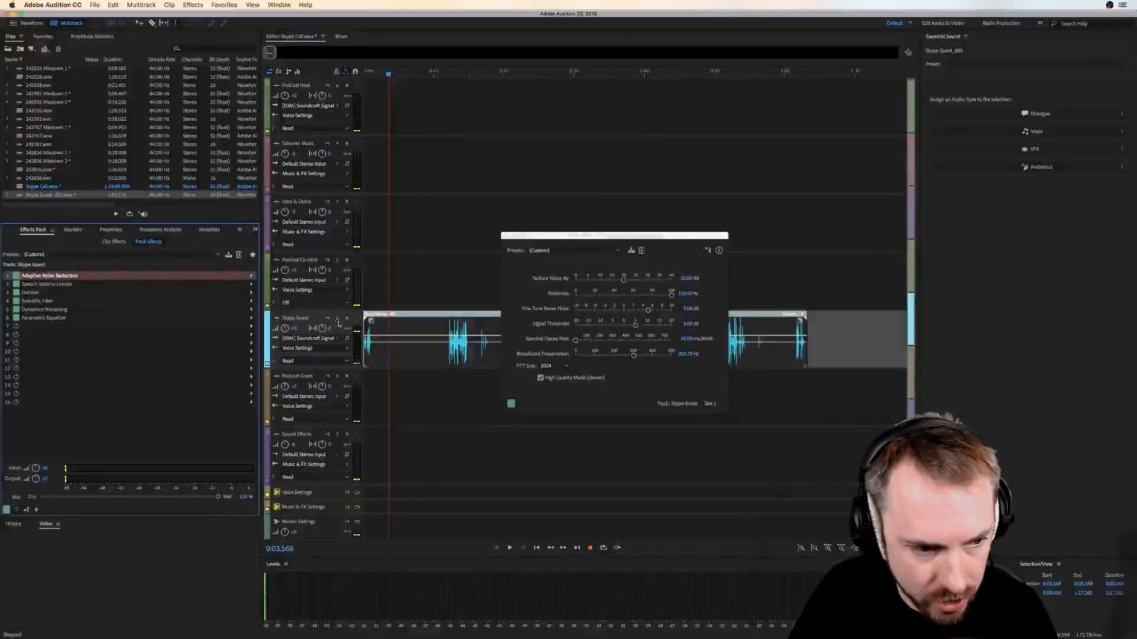
pyautogui.press('space')
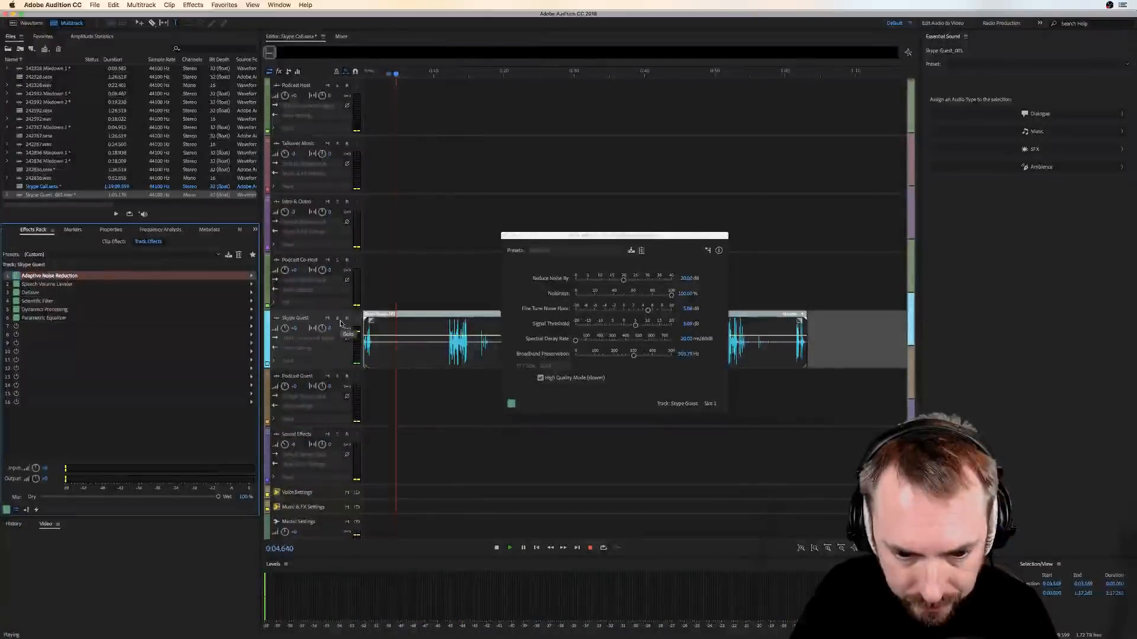
pyautogui.press('space')
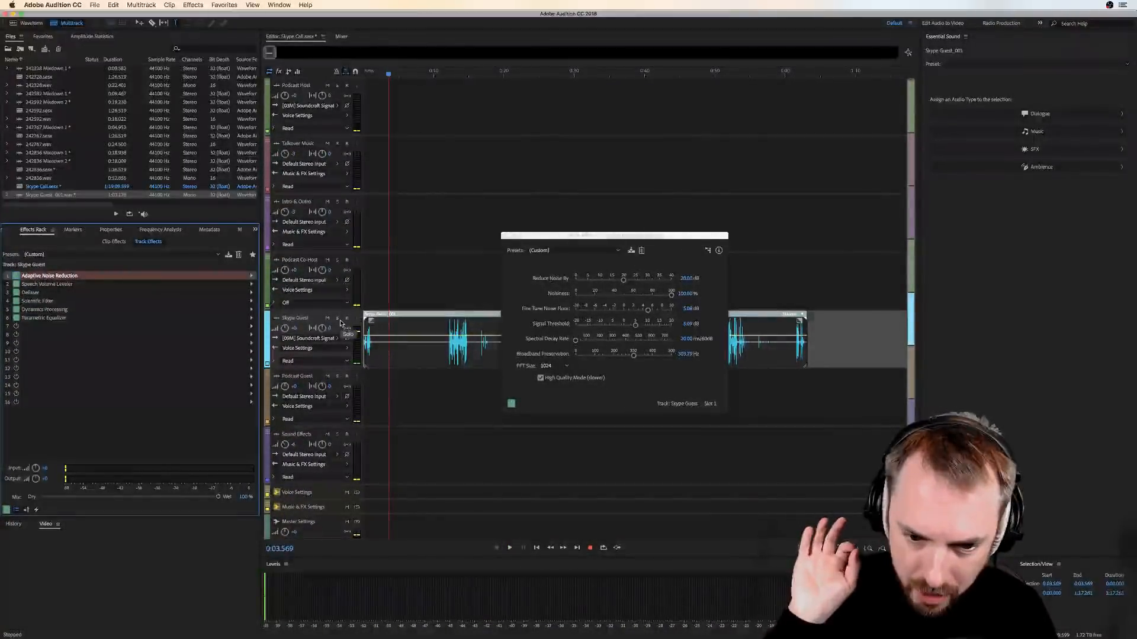
pyautogui.press('space')
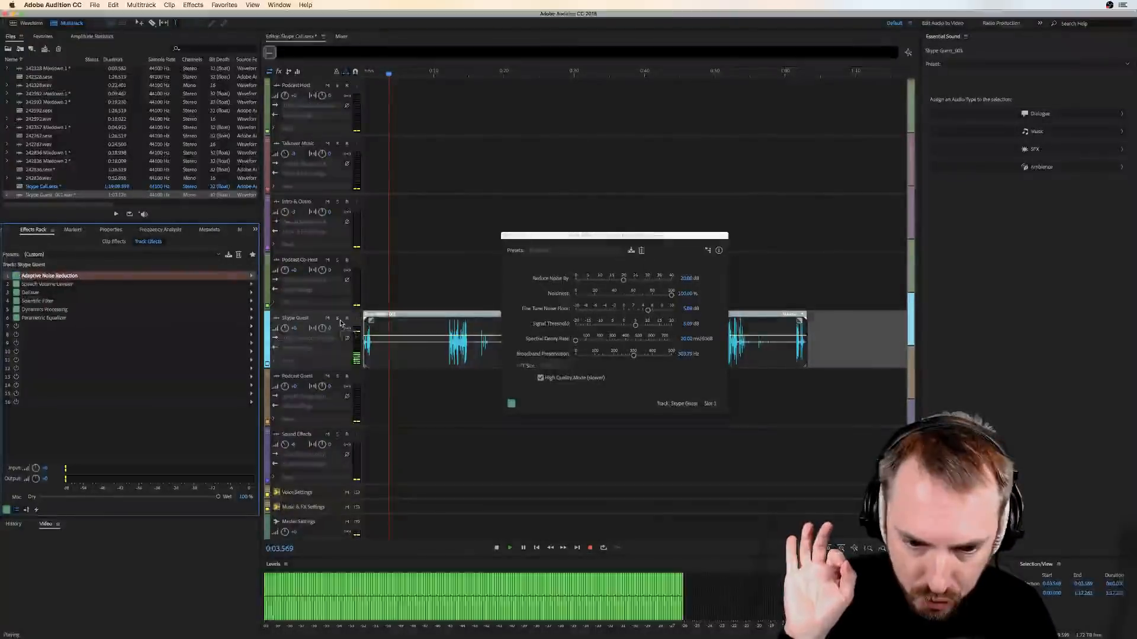
pyautogui.press('space')
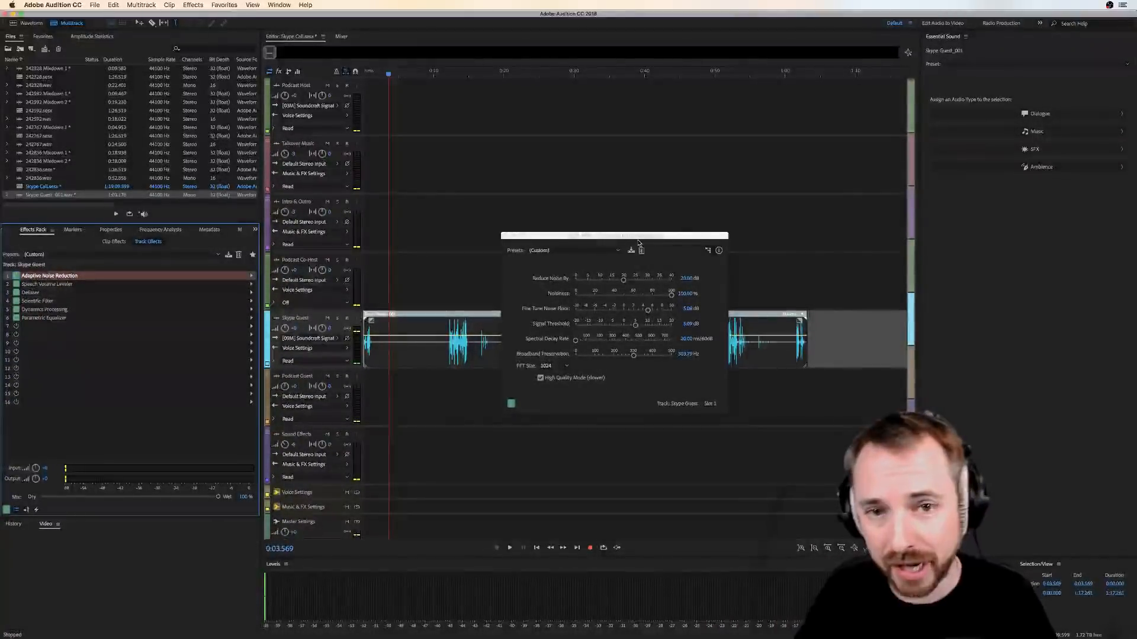
# Step: Open the Skype Guest clip's waveform and select about 5 seconds of mostly background noise starting at about 0:17
pyautogui.click(31, 23)
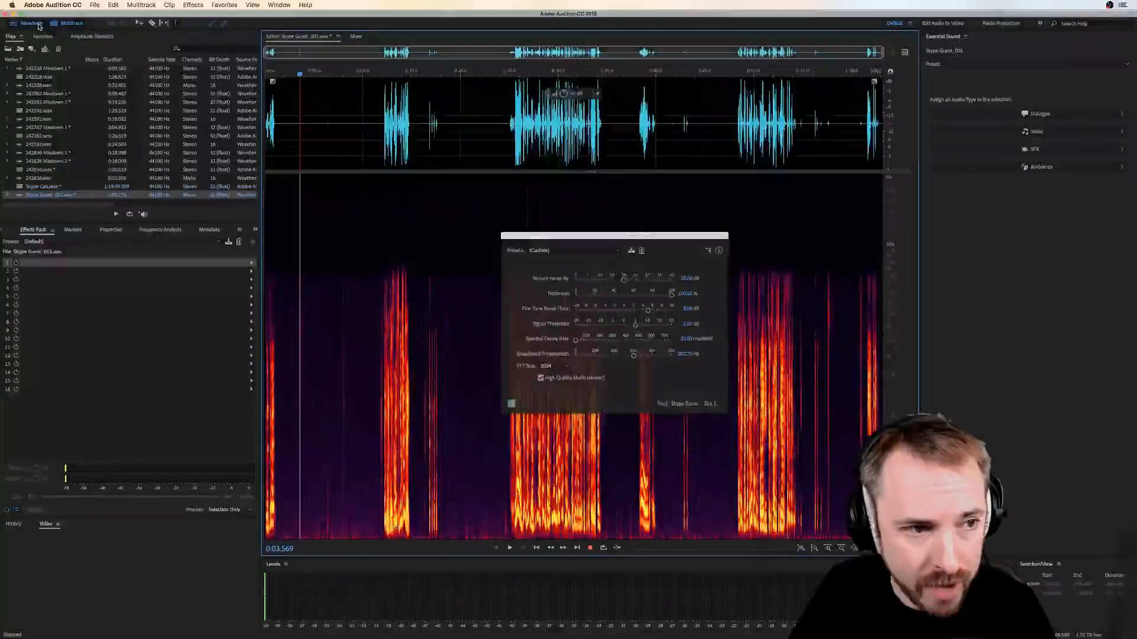
pyautogui.click(194, 6)
pyautogui.moveTo(255, 150)
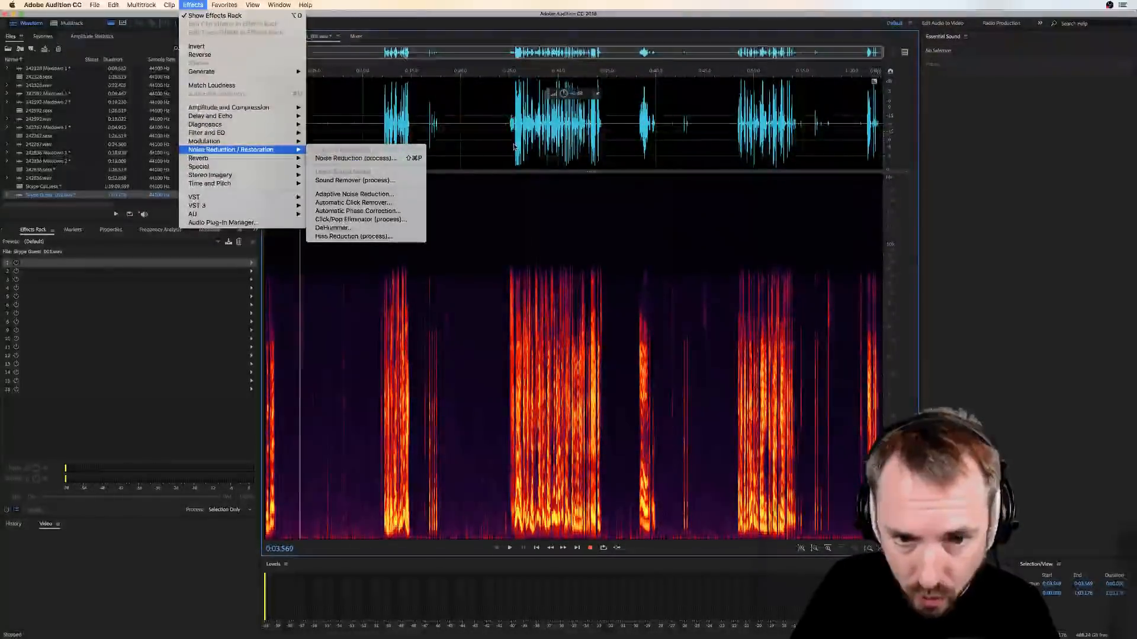
pyautogui.click(434, 155)
pyautogui.moveTo(431, 155); pyautogui.dragTo(481, 157)
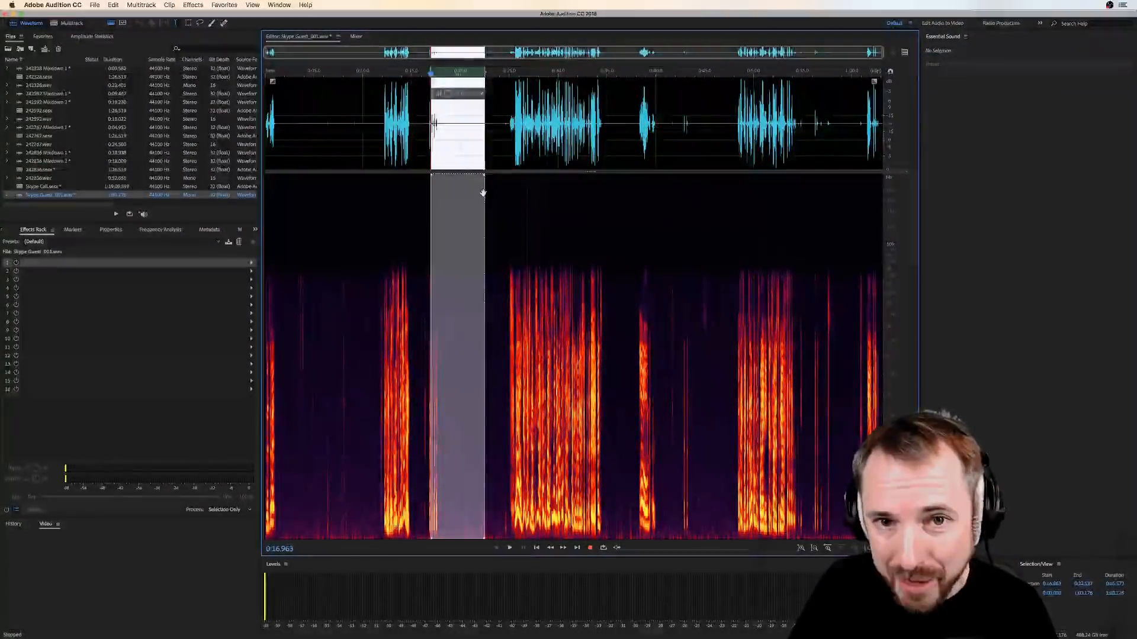